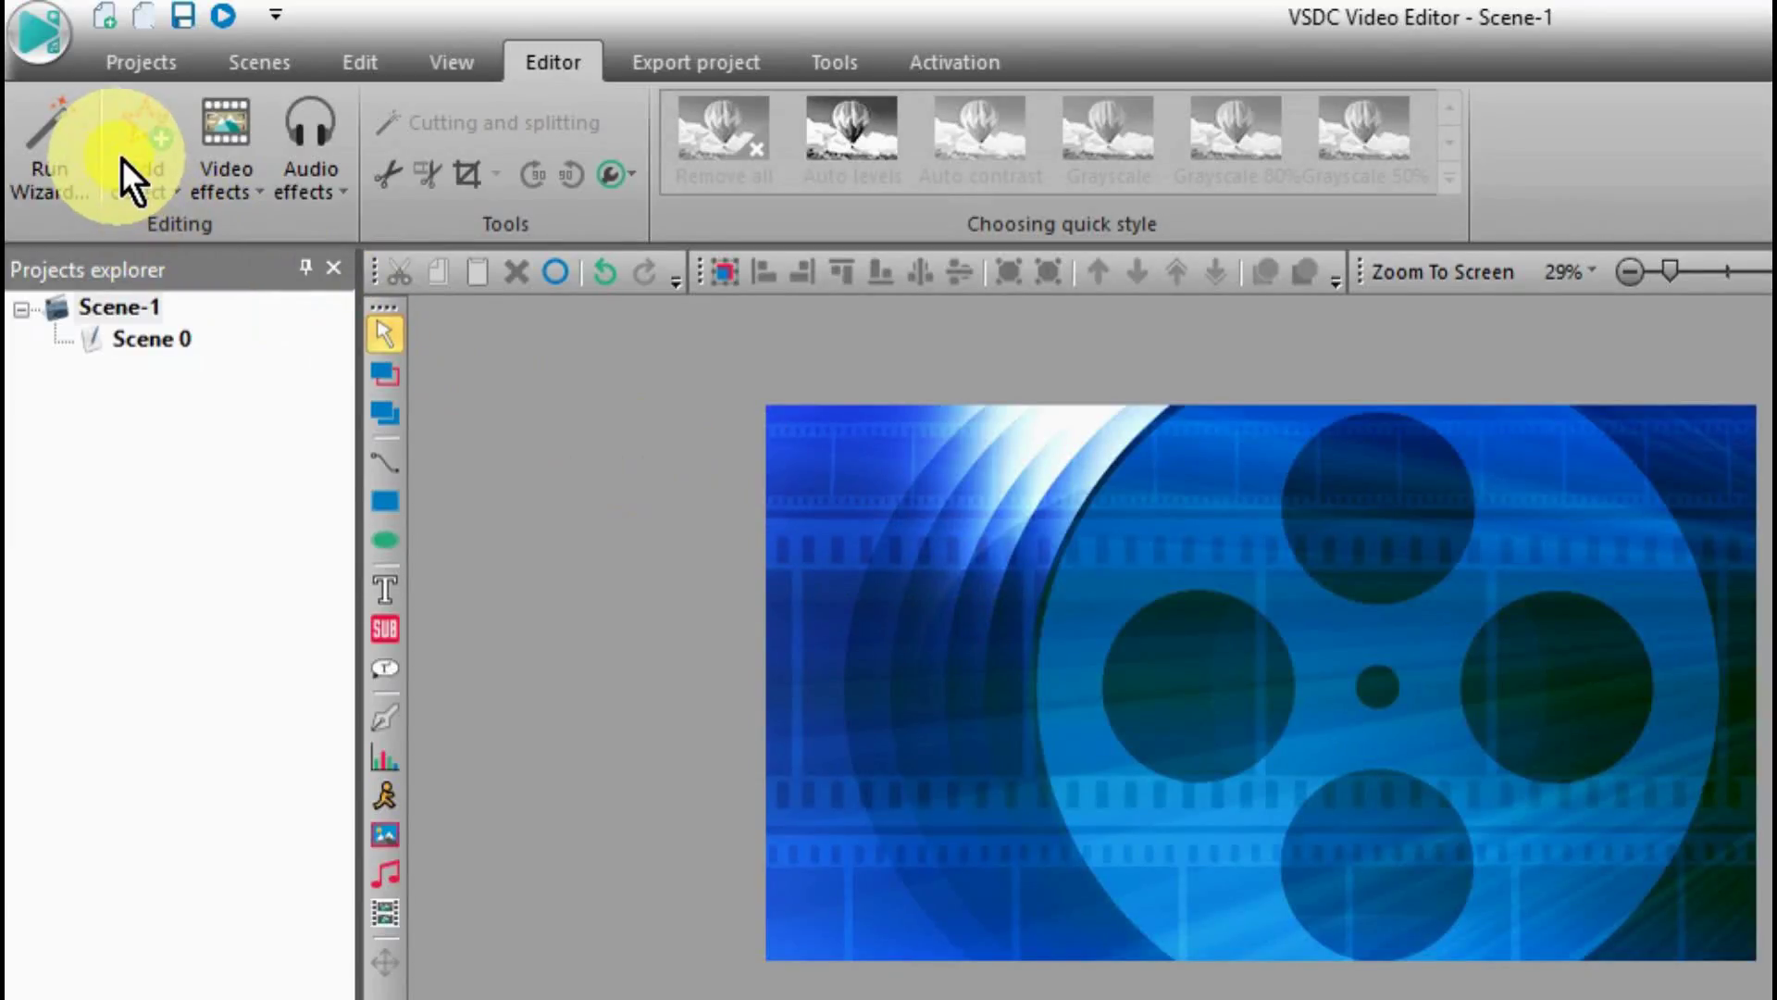
Add a sprite from the cursor position, drawn as a wide horizontal band across the scene's middle.
left_click(135, 167)
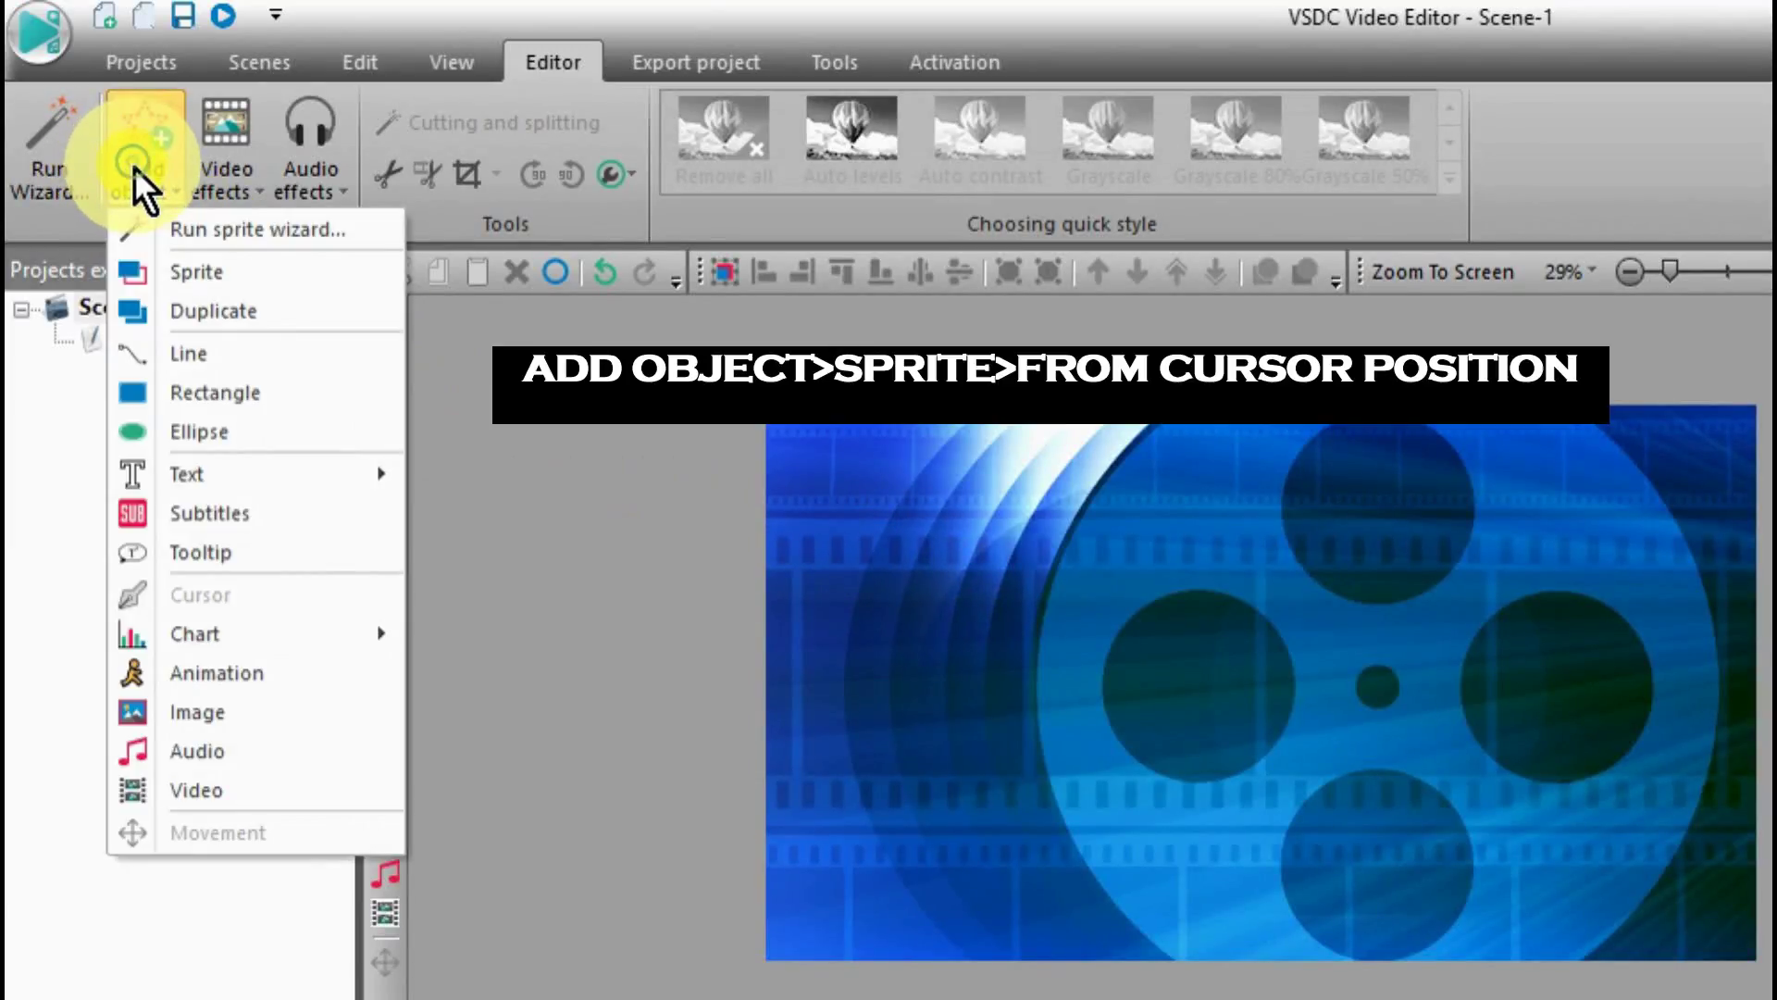
left_click(211, 273)
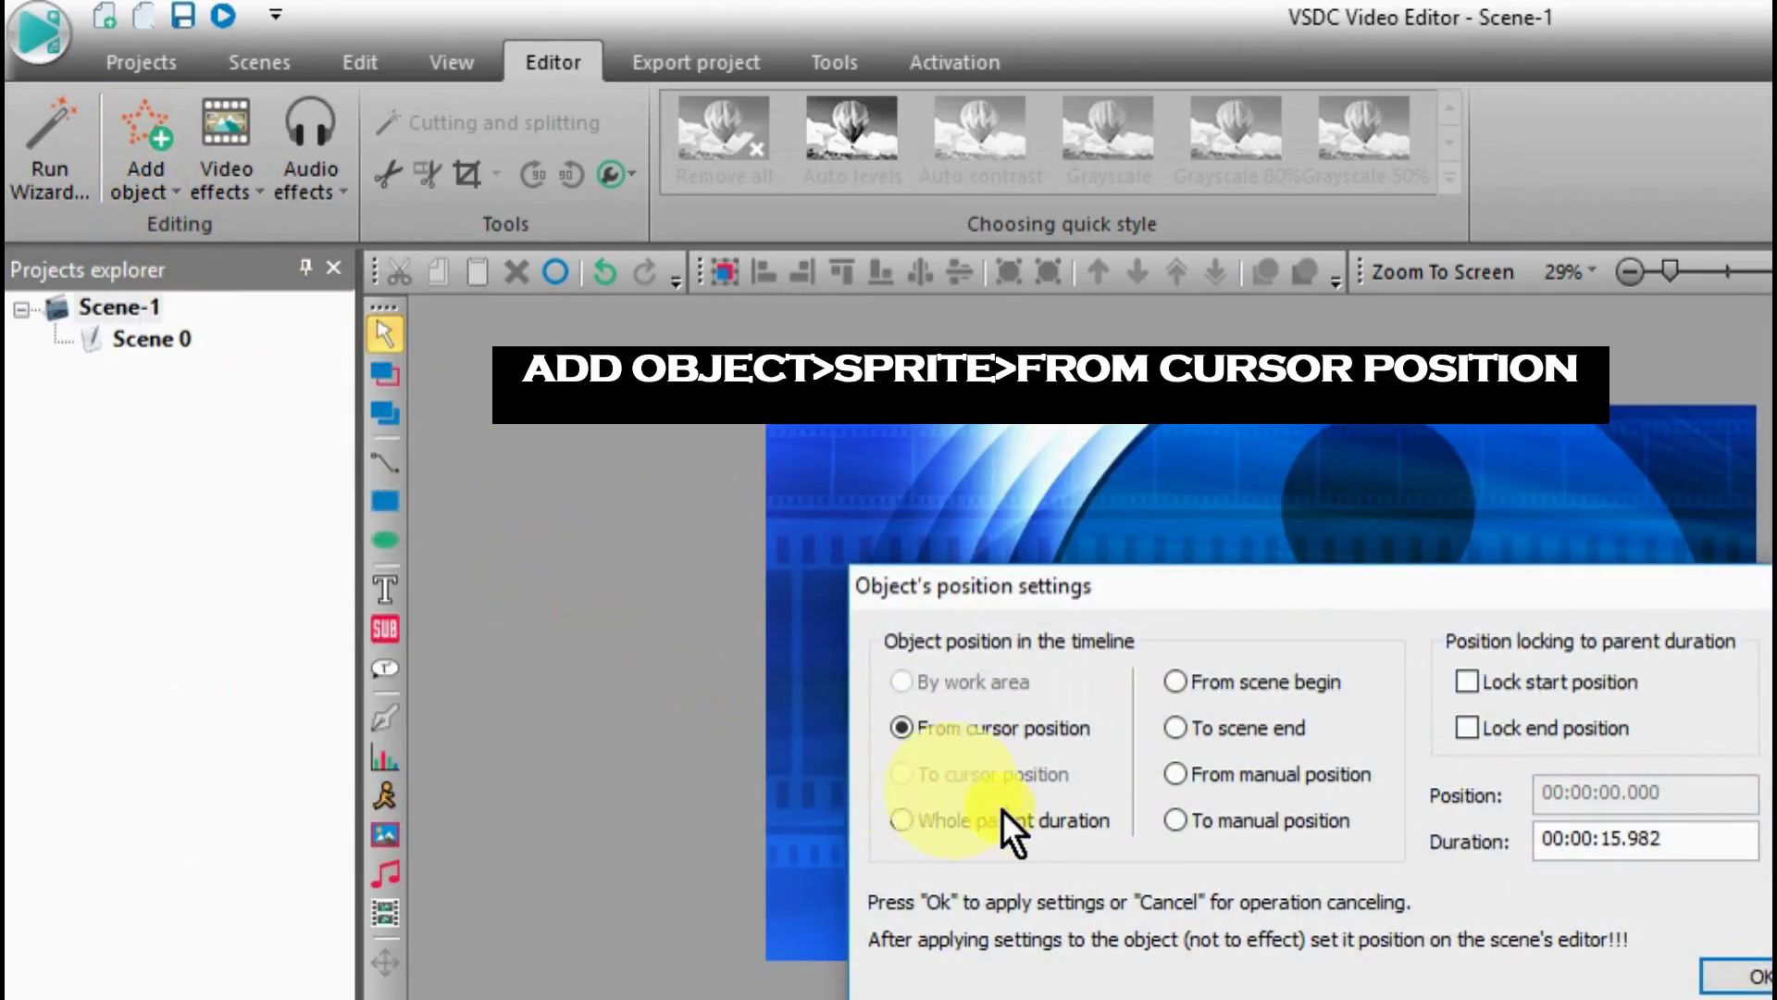
left_click(1740, 979)
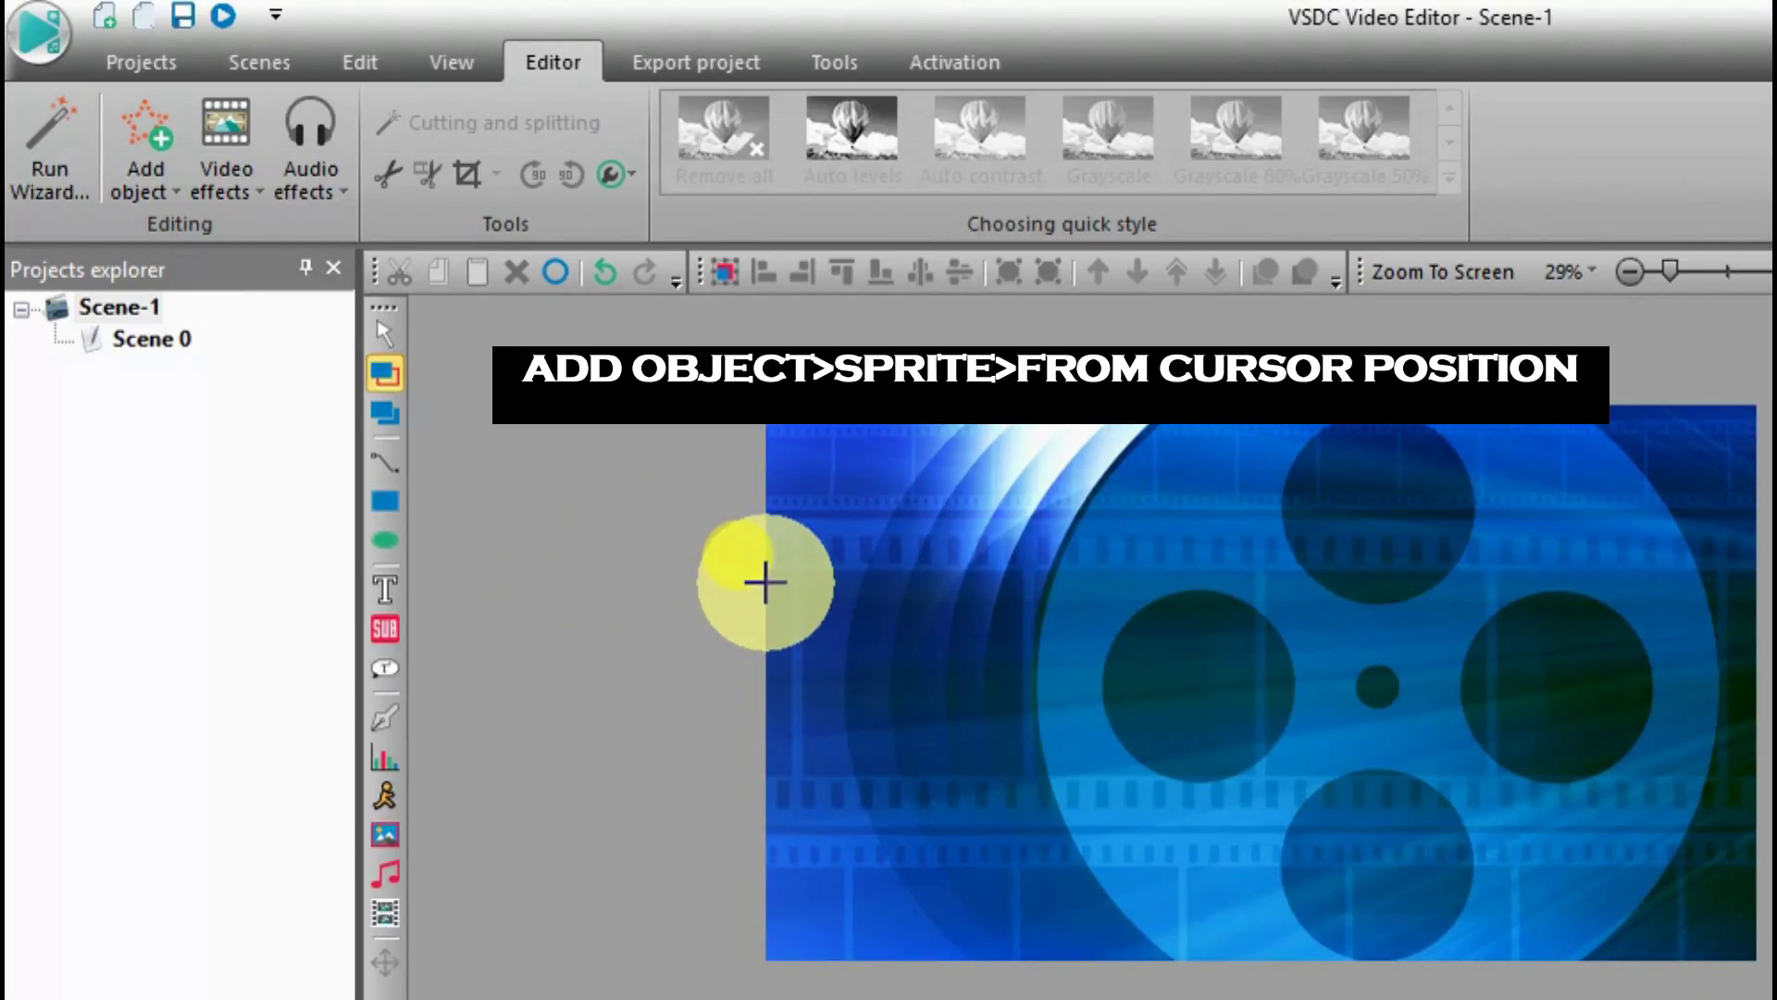
left_click_drag(768, 583, 1763, 752)
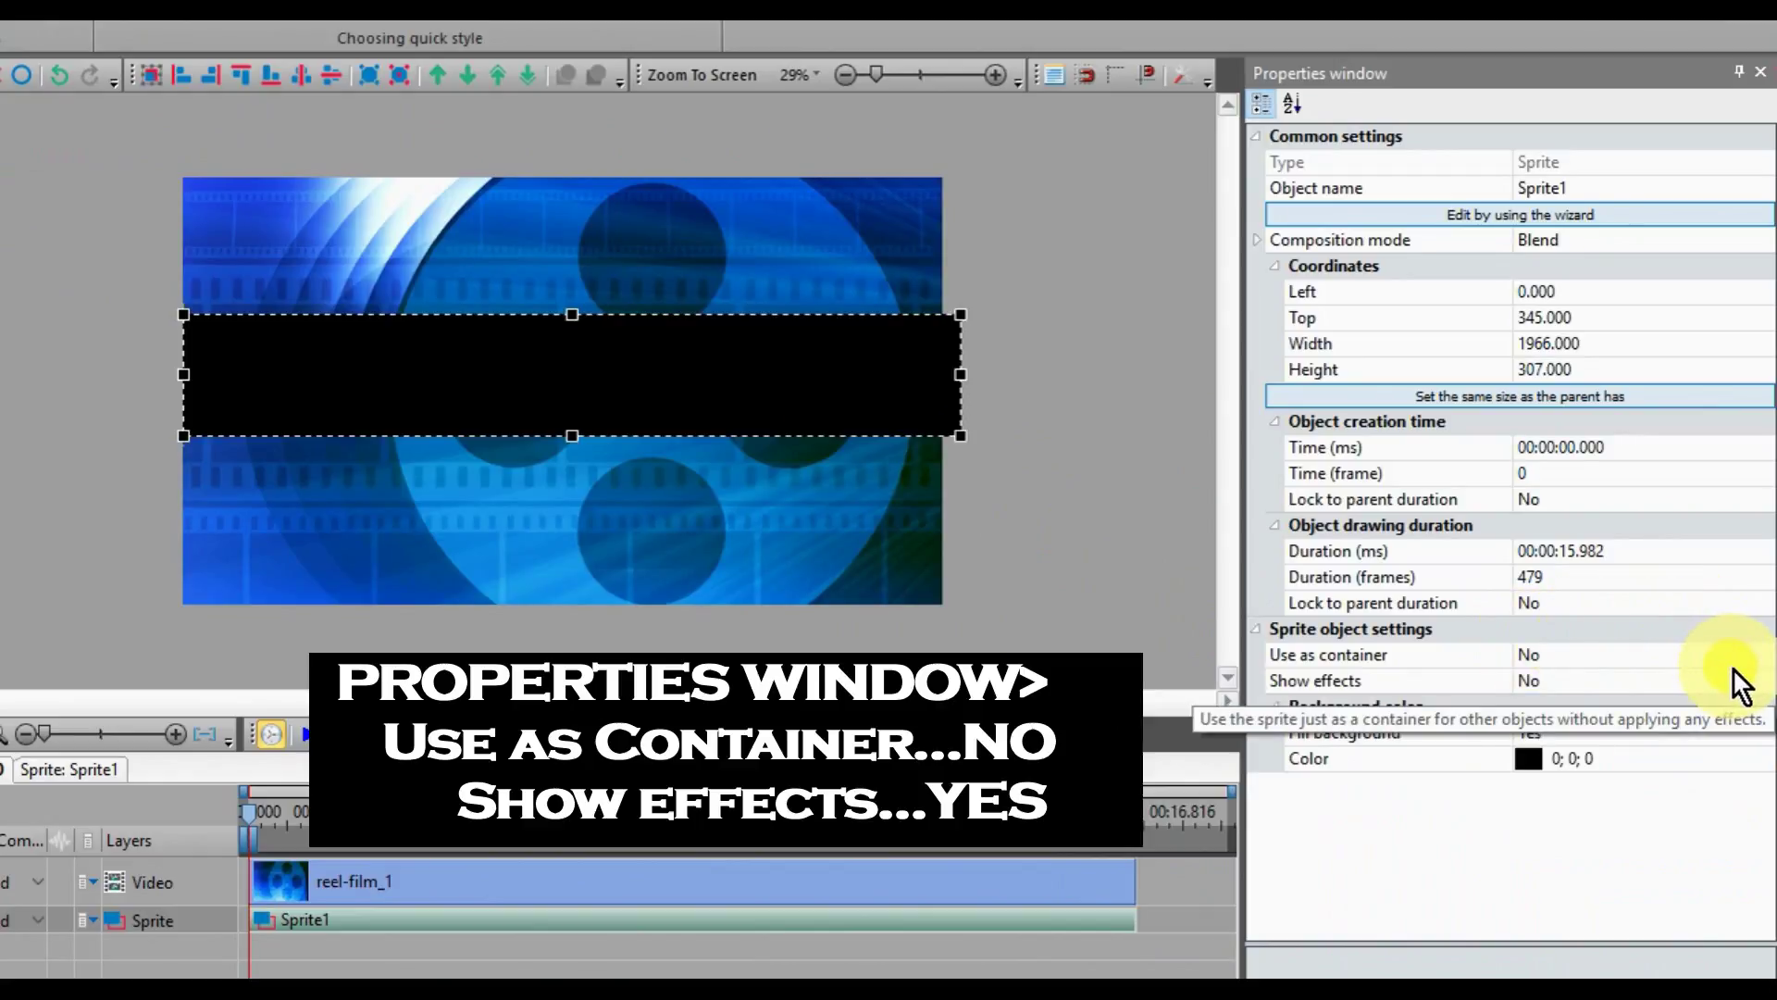
Set Sprite1's Show effects to Yes, leaving Use as container at No.
left_click(1759, 685)
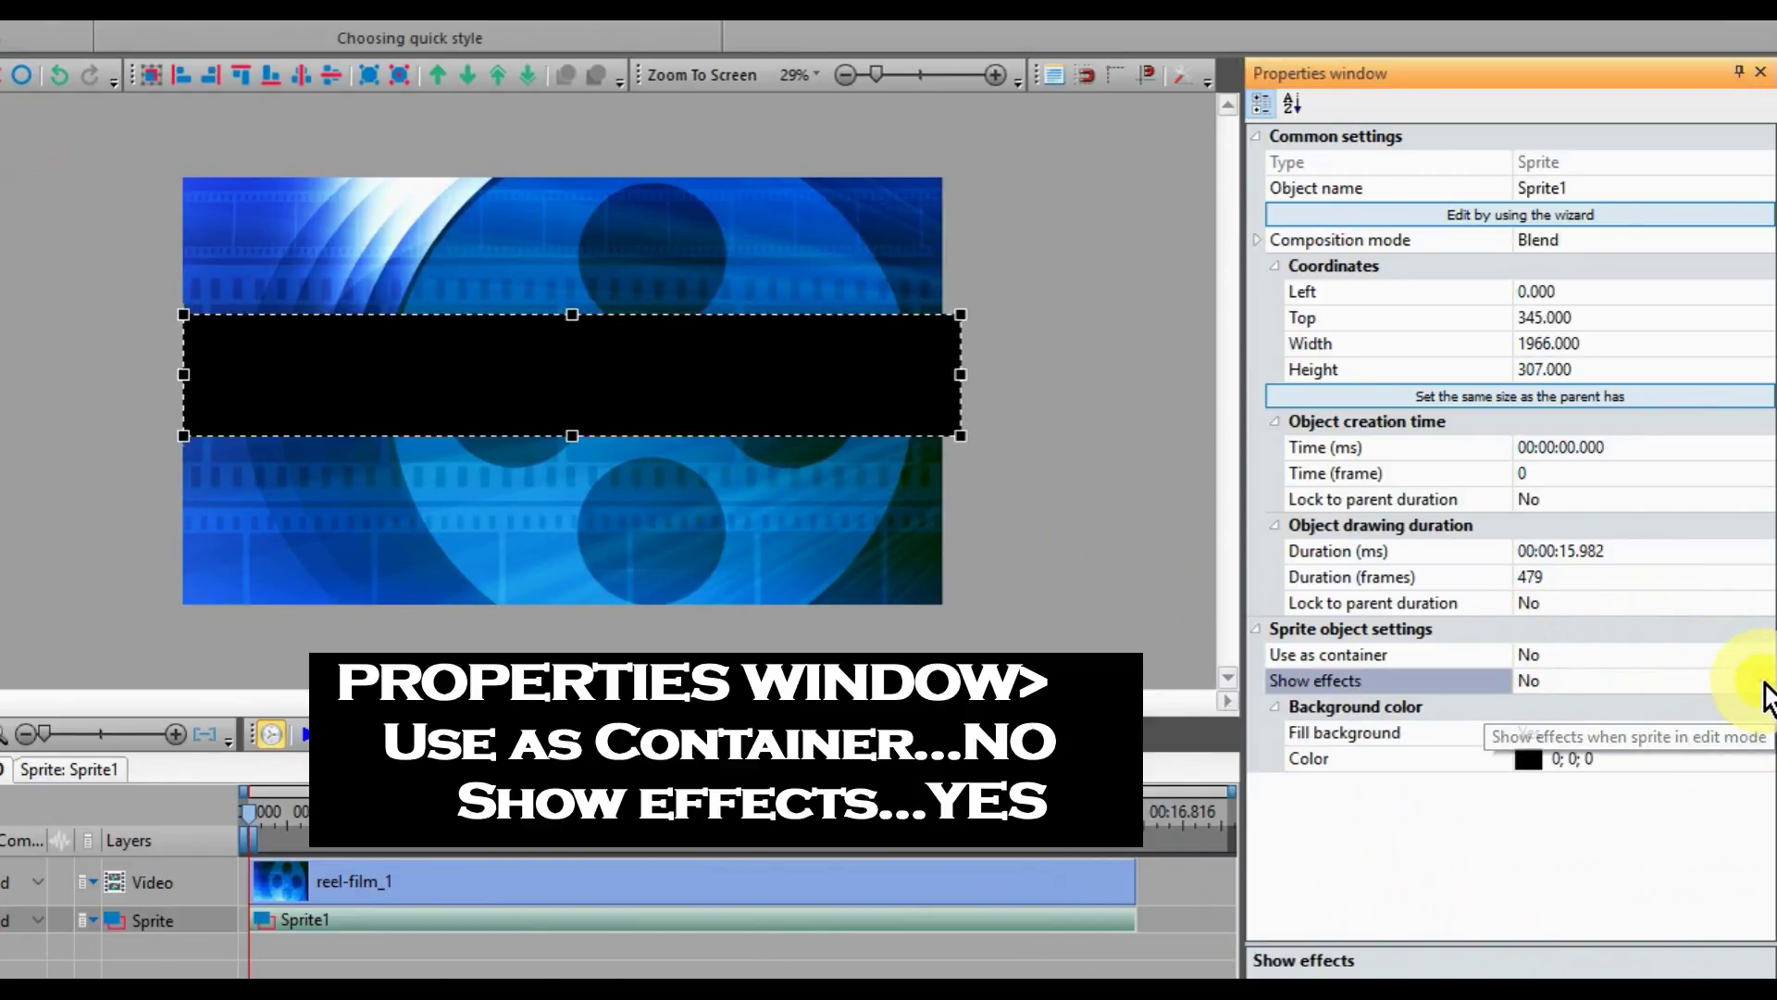
left_click(1763, 681)
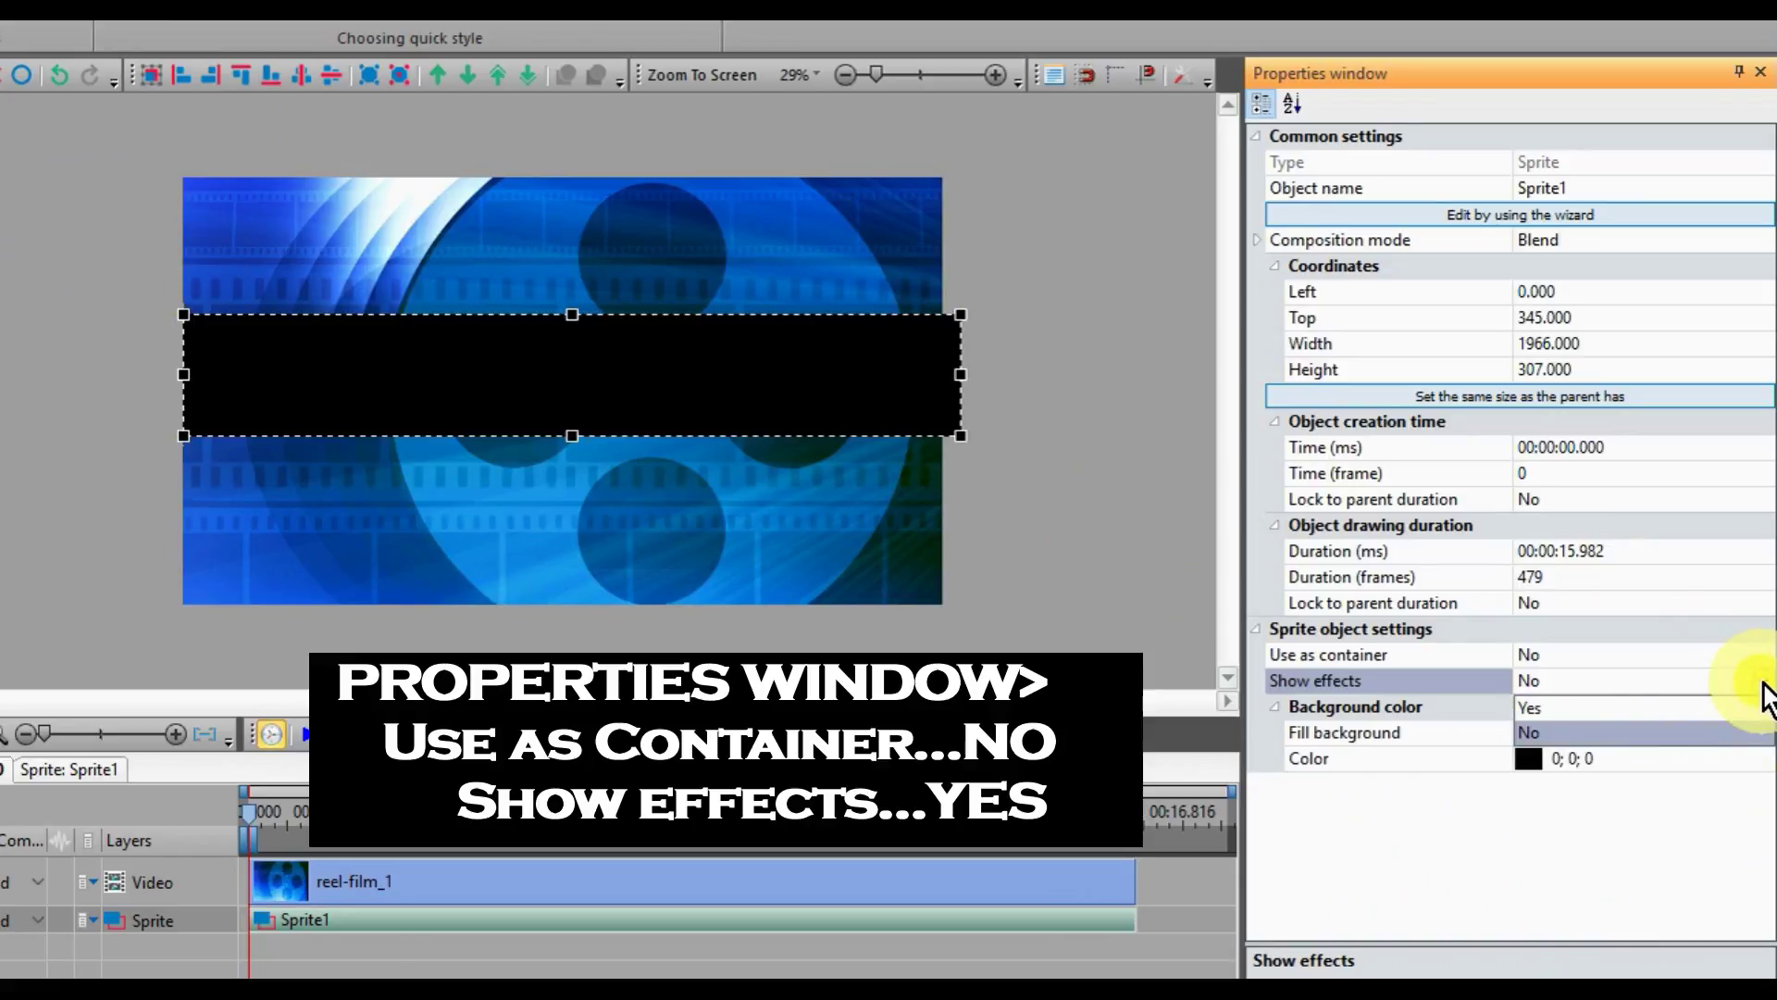
left_click(1660, 706)
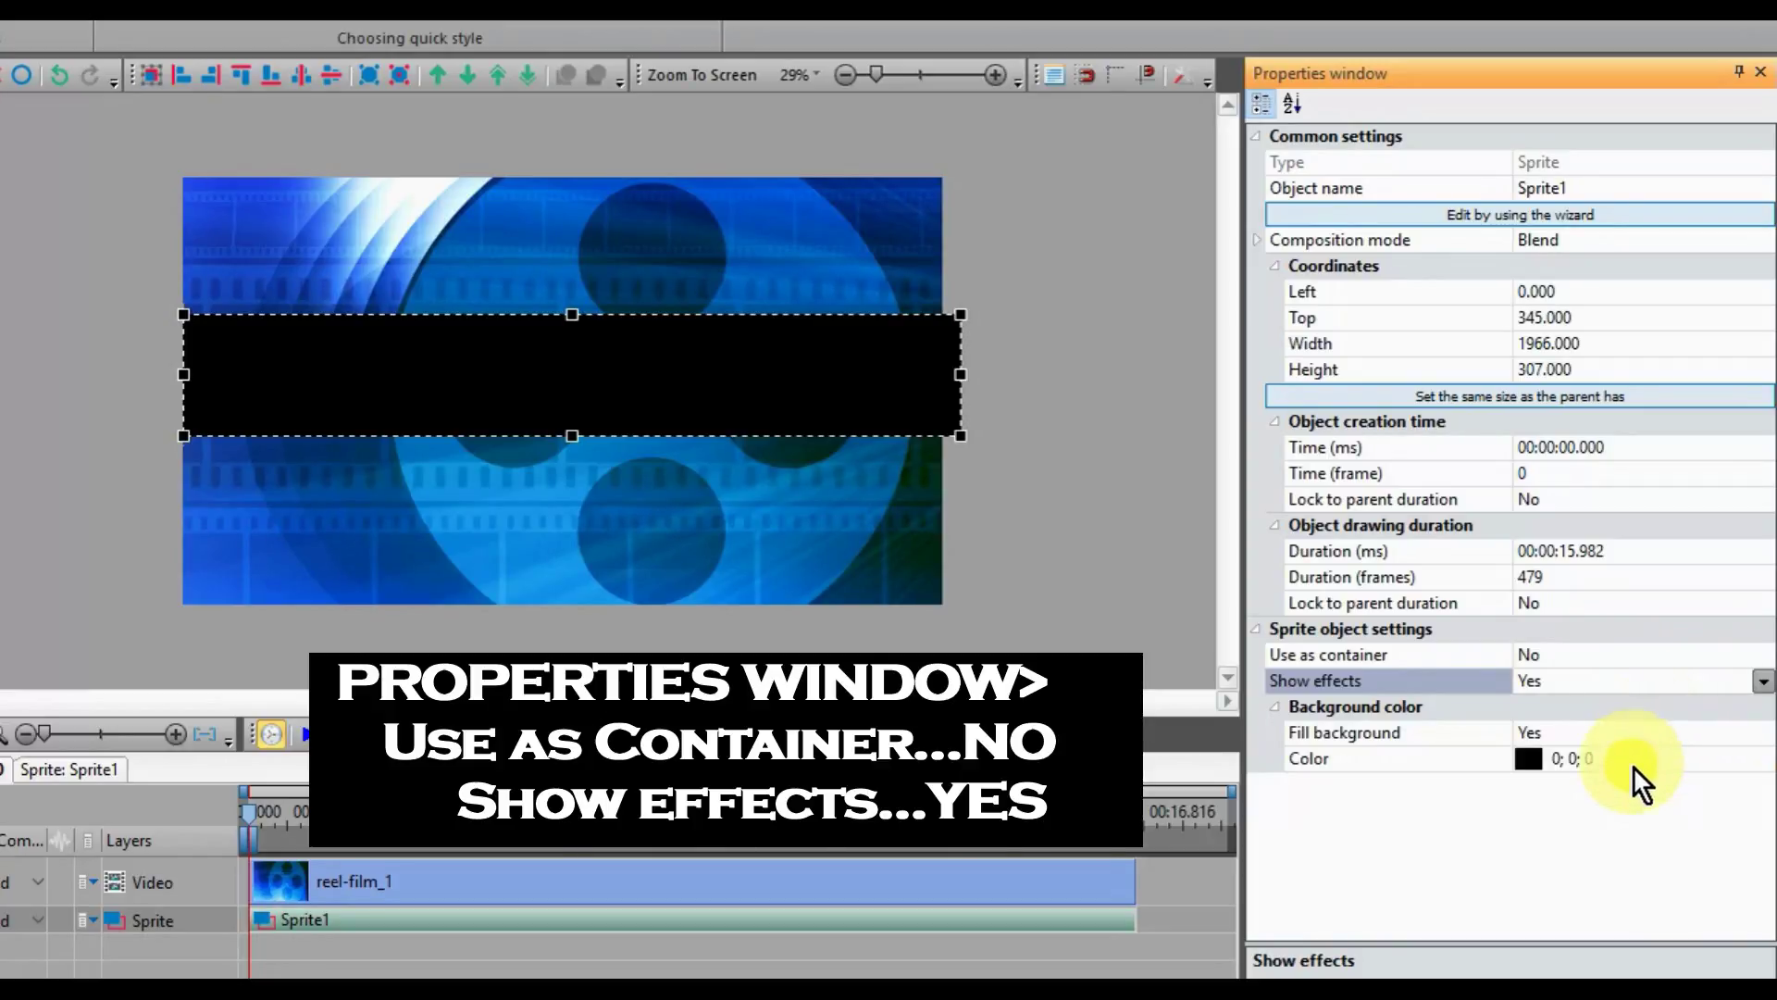
left_click(1721, 762)
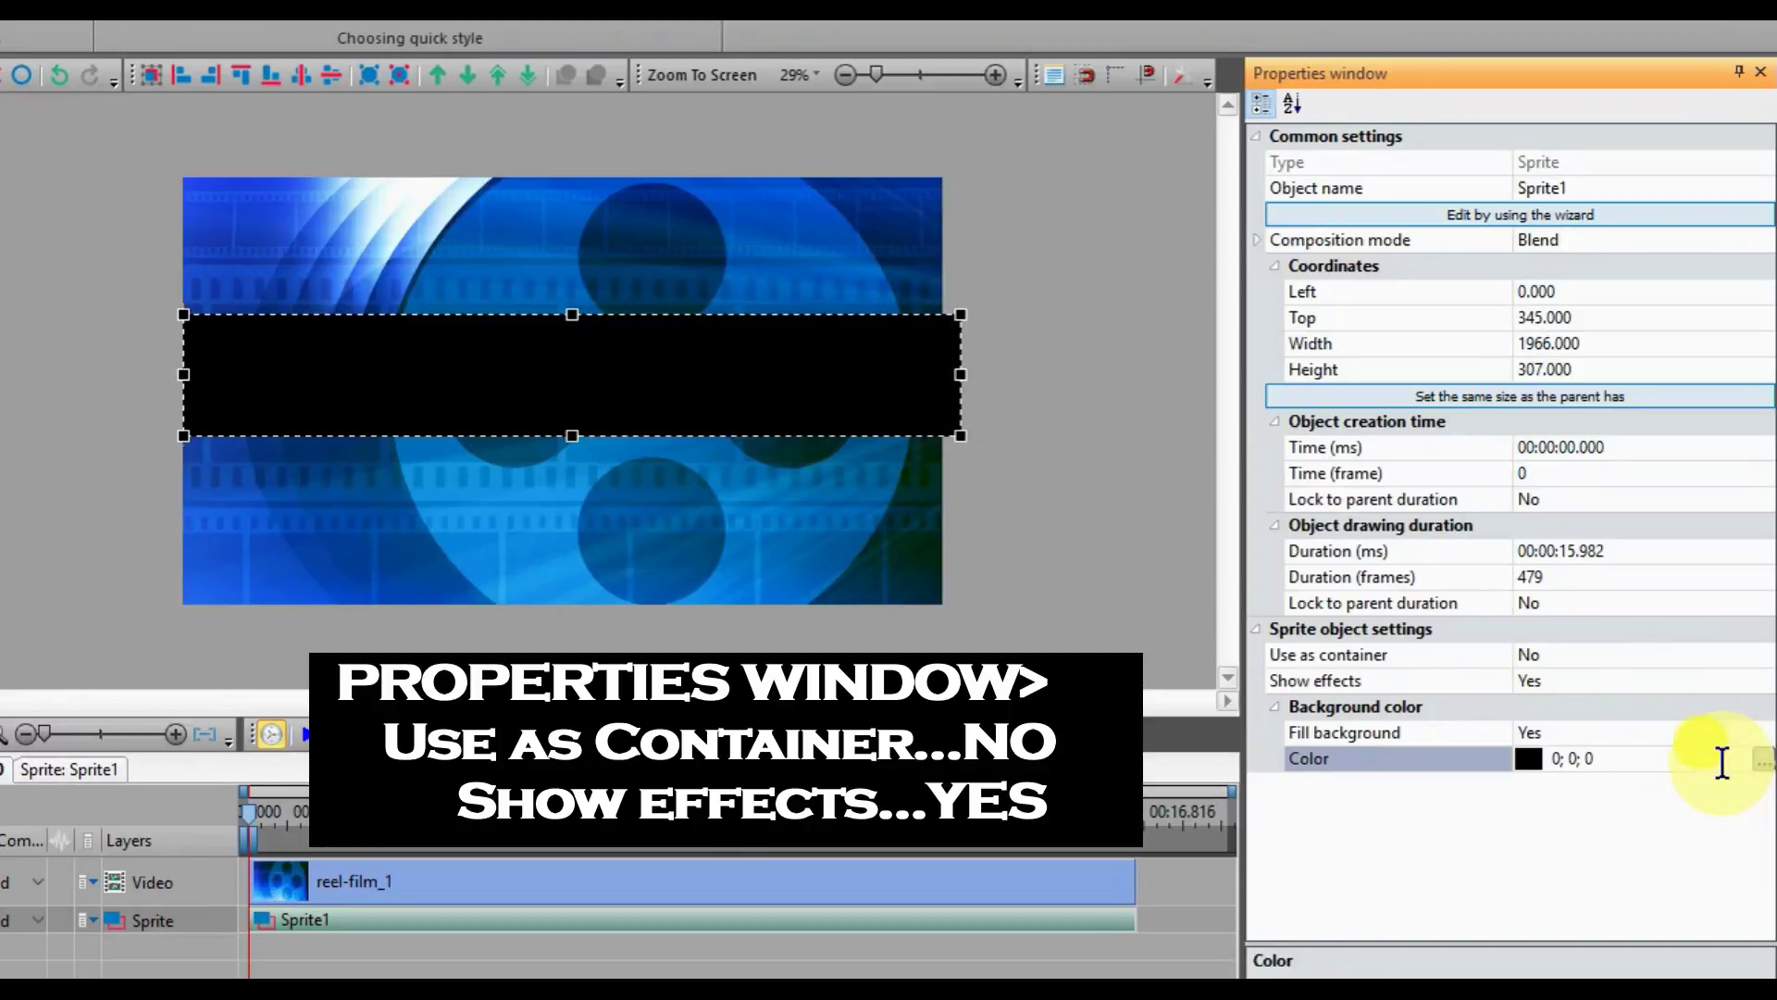
Change Sprite1's background colour to pure red (FF0000).
left_click(1765, 761)
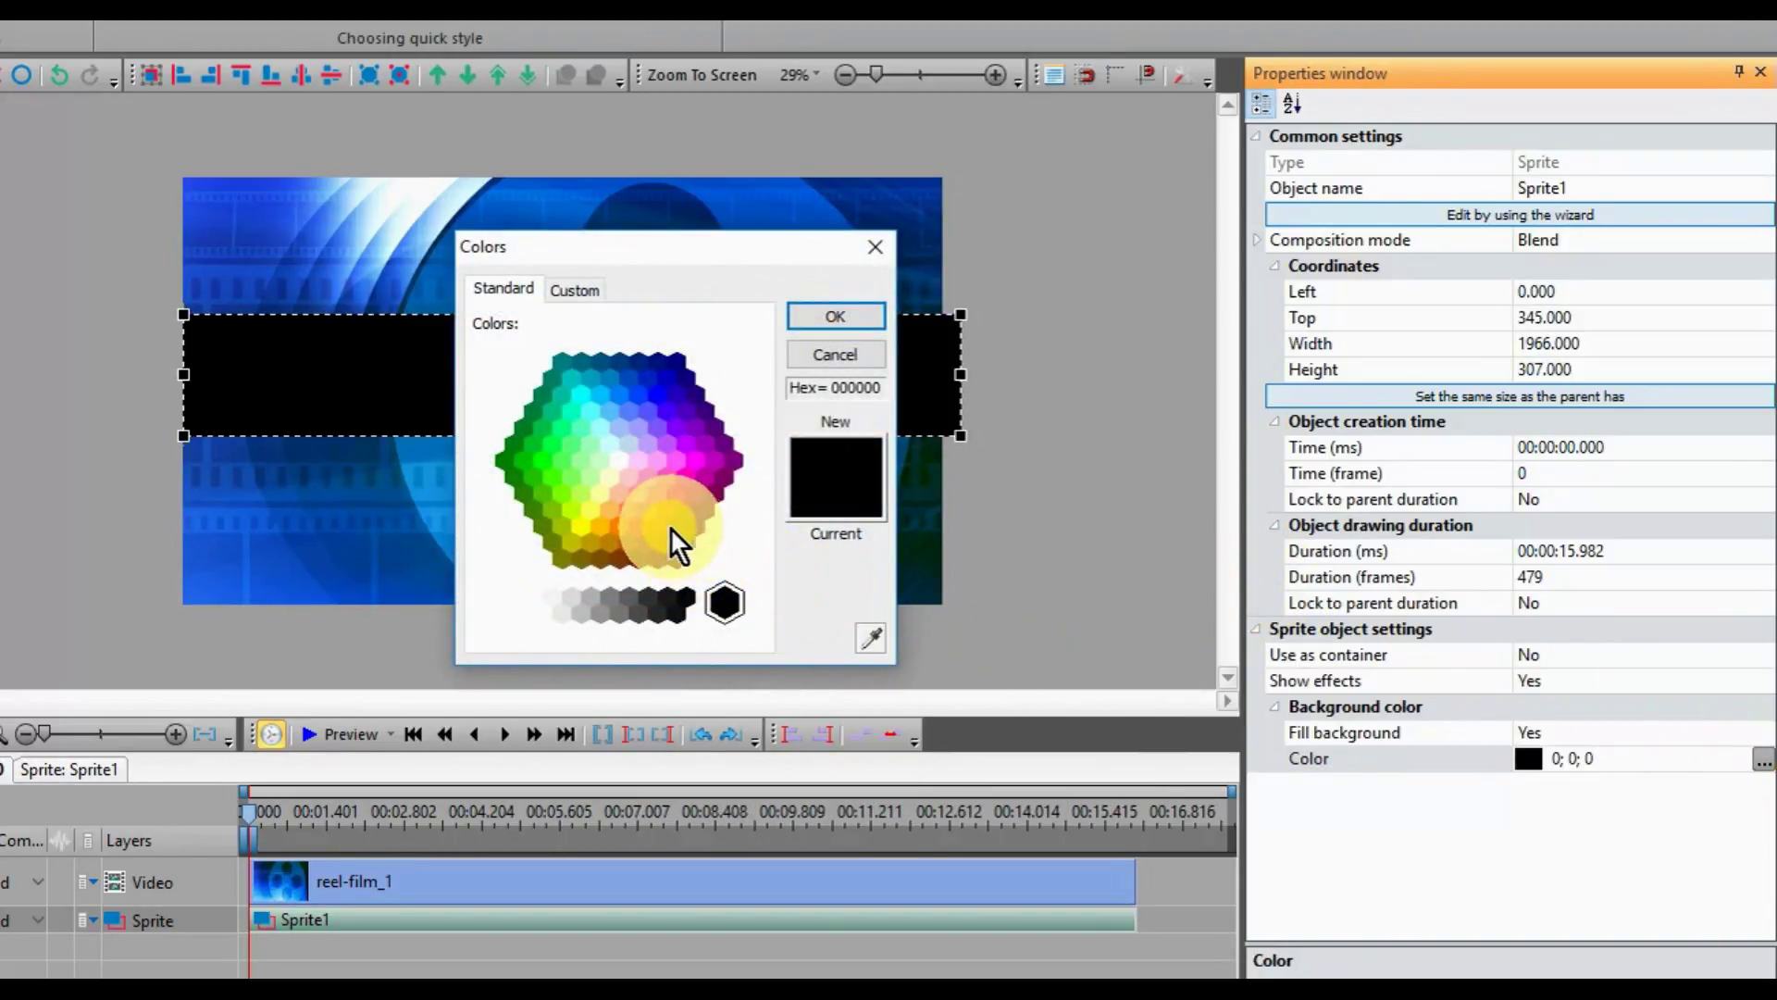
left_click(659, 527)
left_click(836, 317)
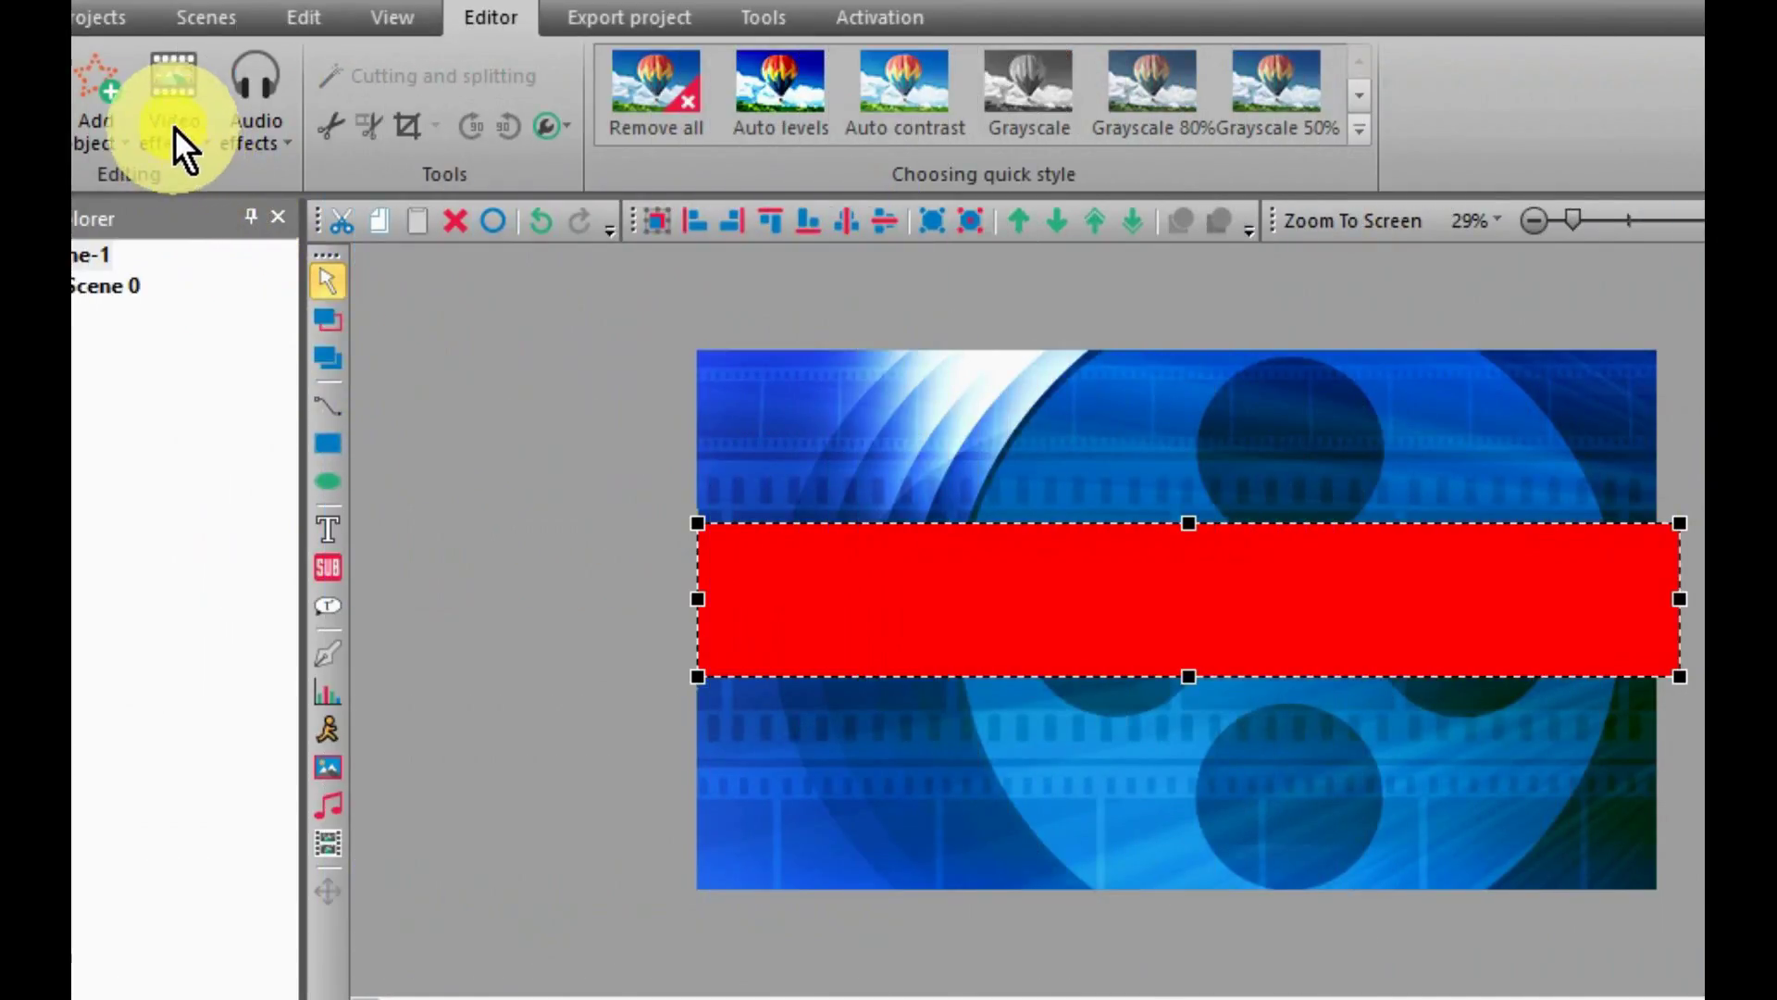
left_click(173, 128)
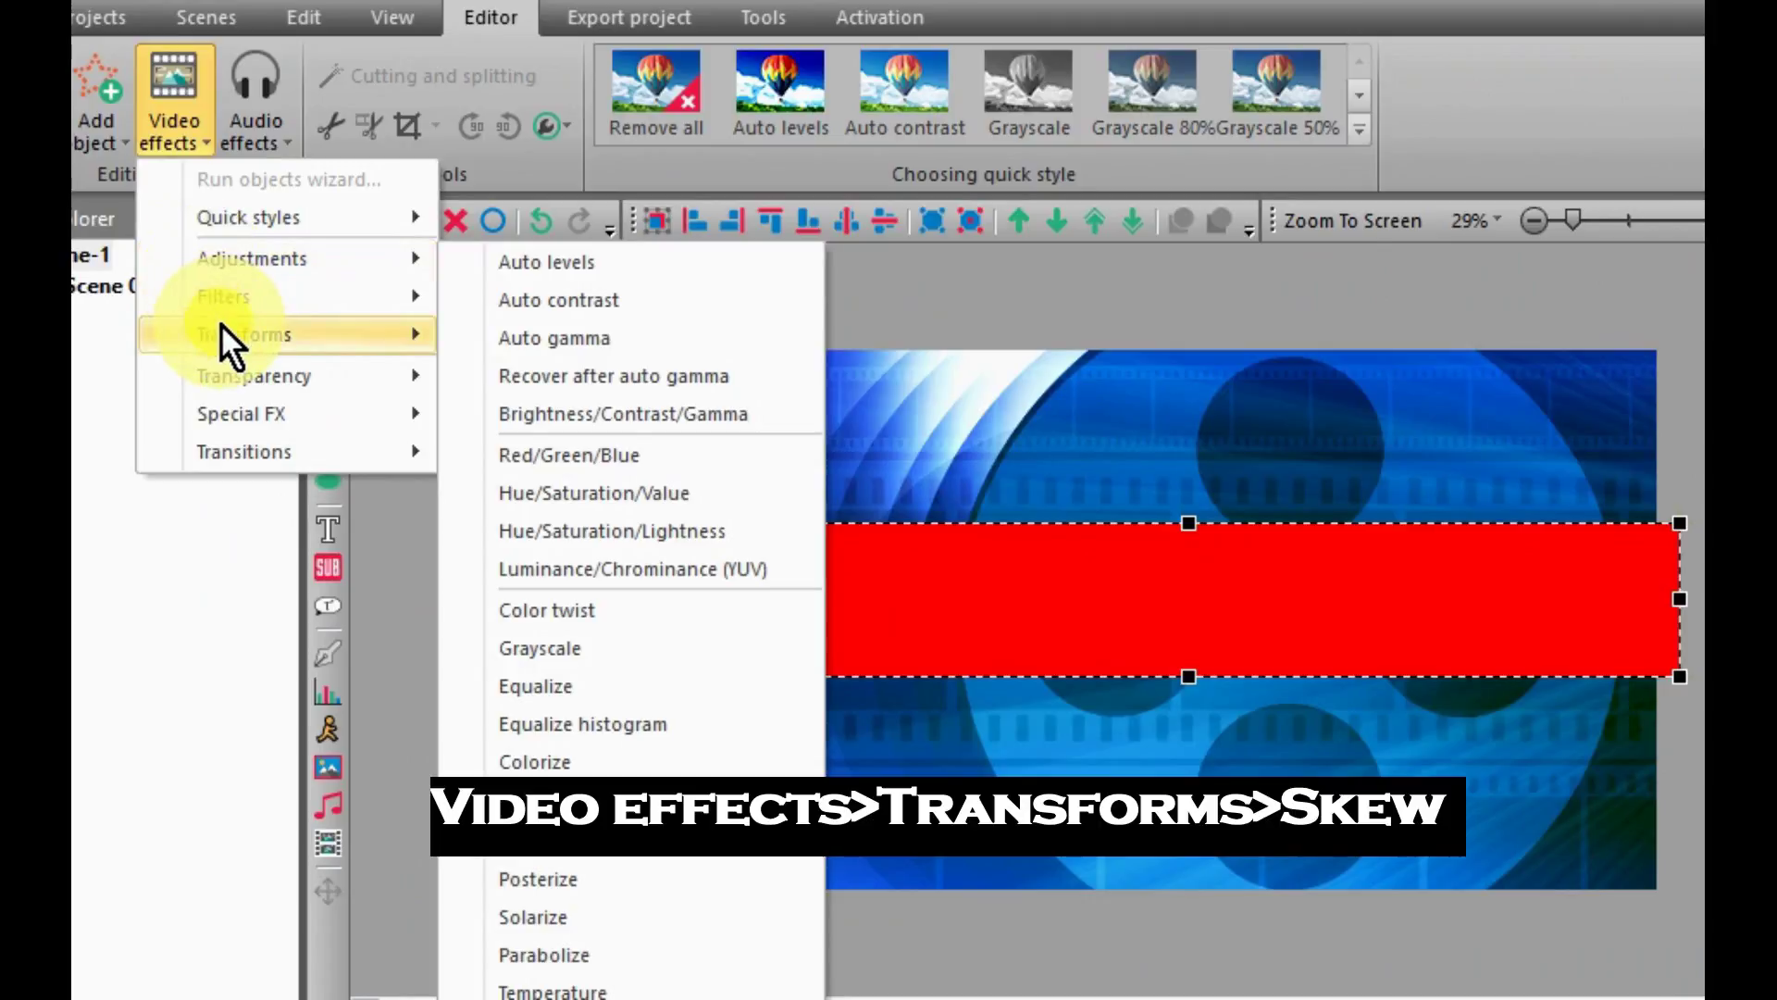
Apply a Transforms > Skew effect to the red sprite for its whole parent duration.
mouse_move(221, 324)
left_click(510, 413)
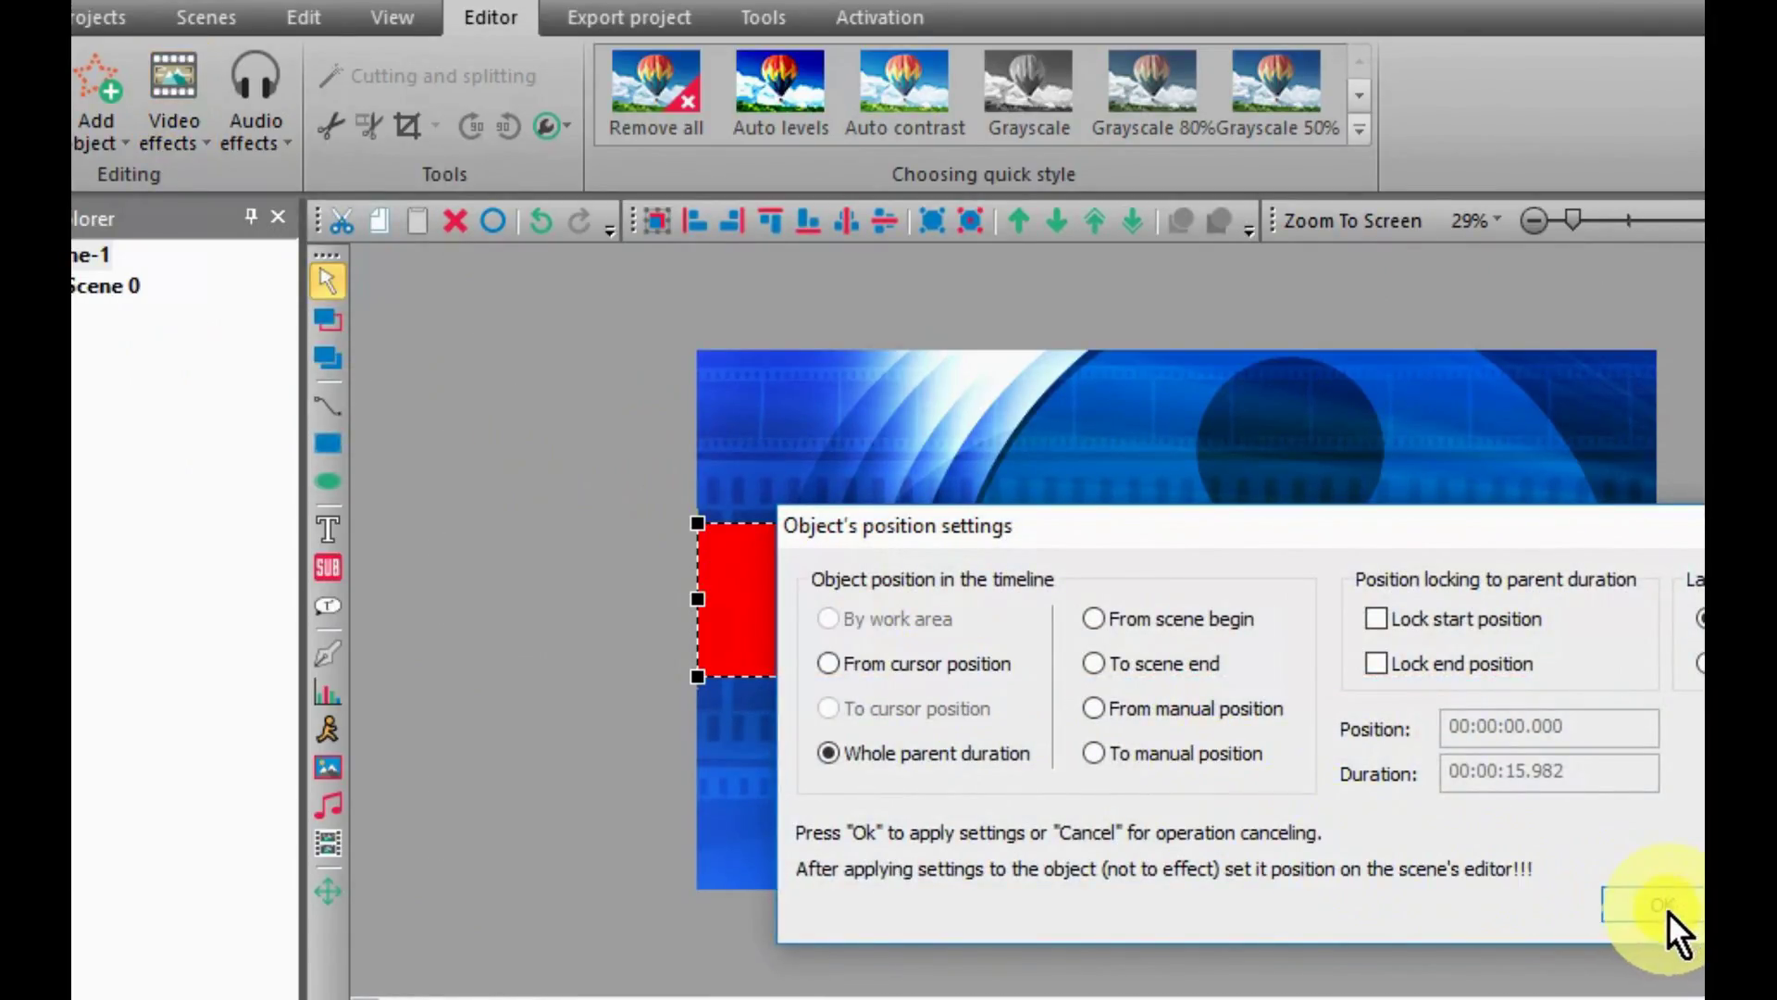
left_click(1667, 910)
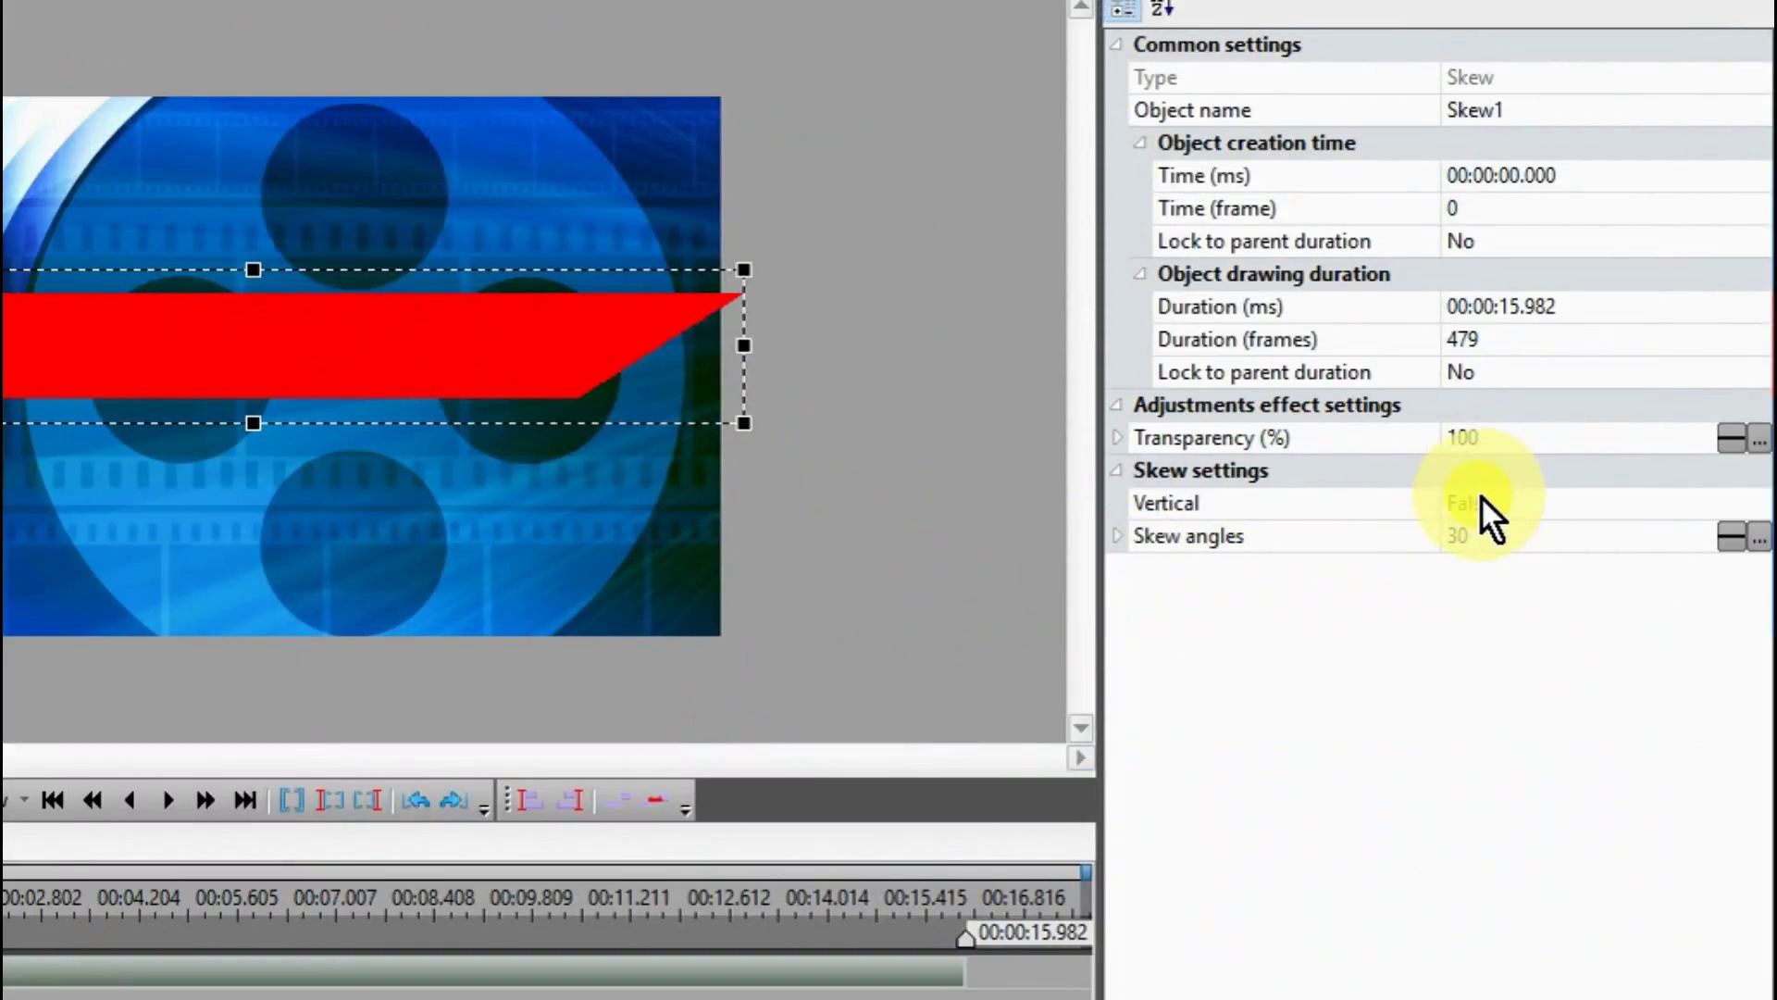
Lower Skew1's skew angle from 30 to 15, keeping Vertical at False.
left_click(1705, 537)
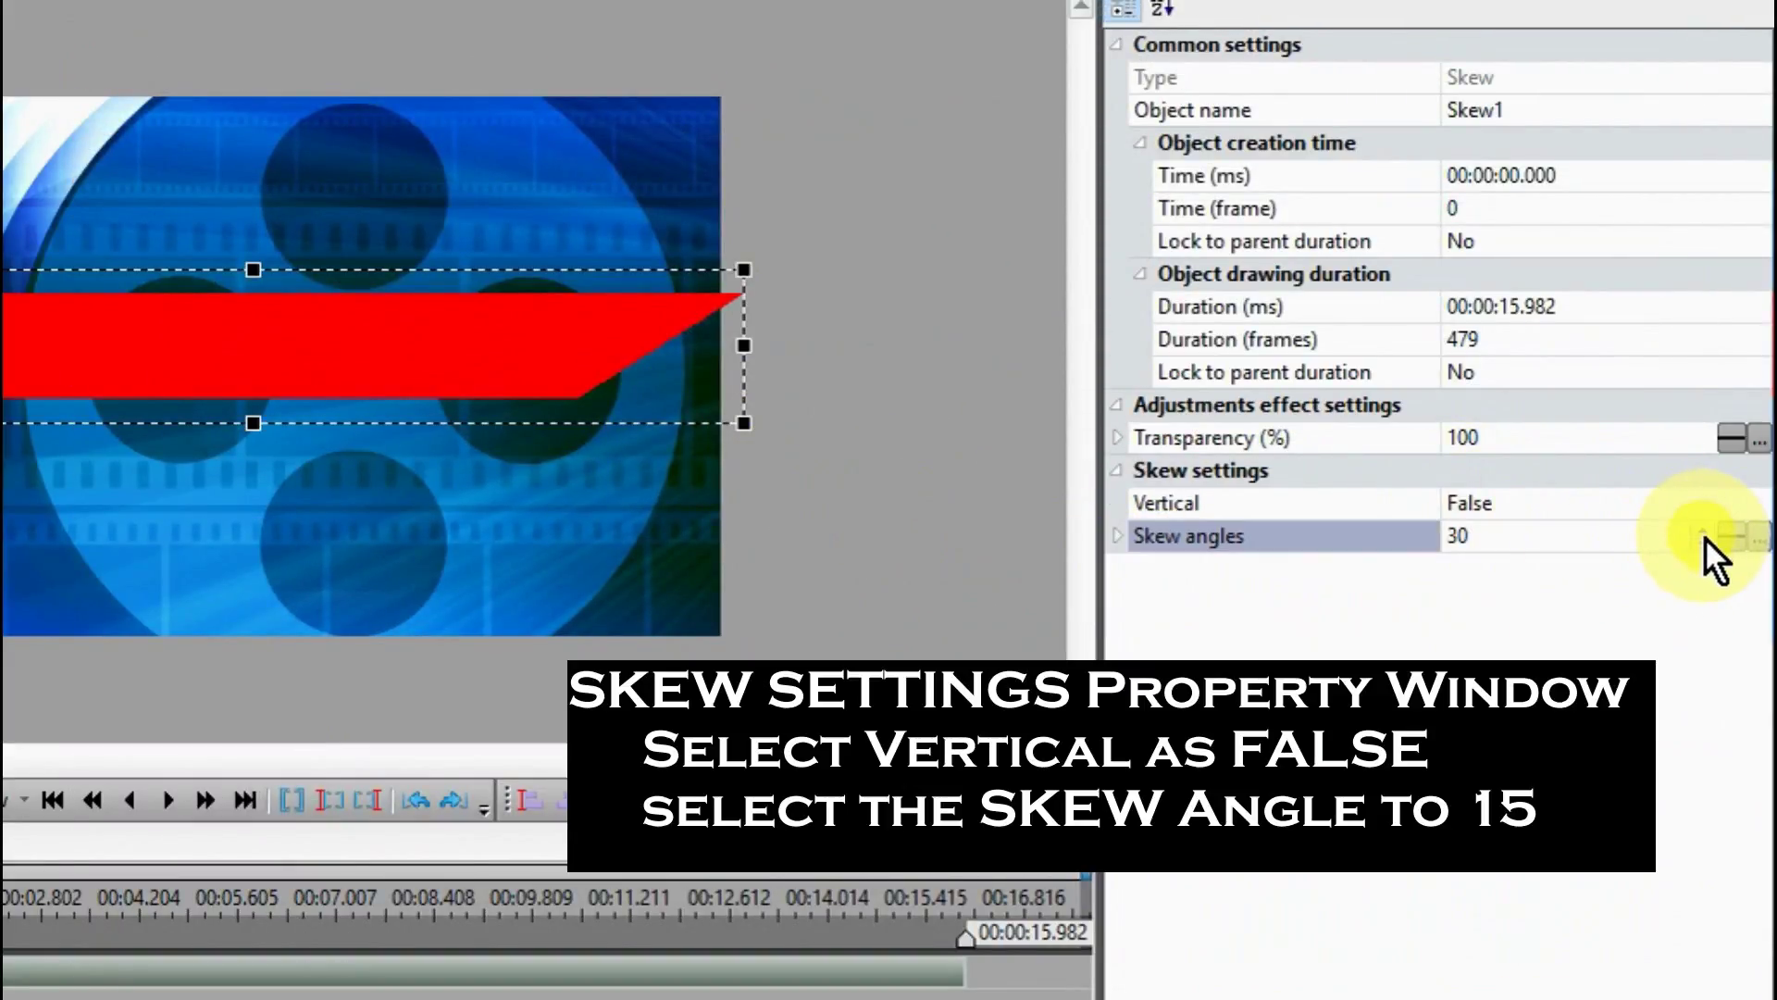
left_click(1706, 543)
left_click(1705, 543)
left_click(1705, 544)
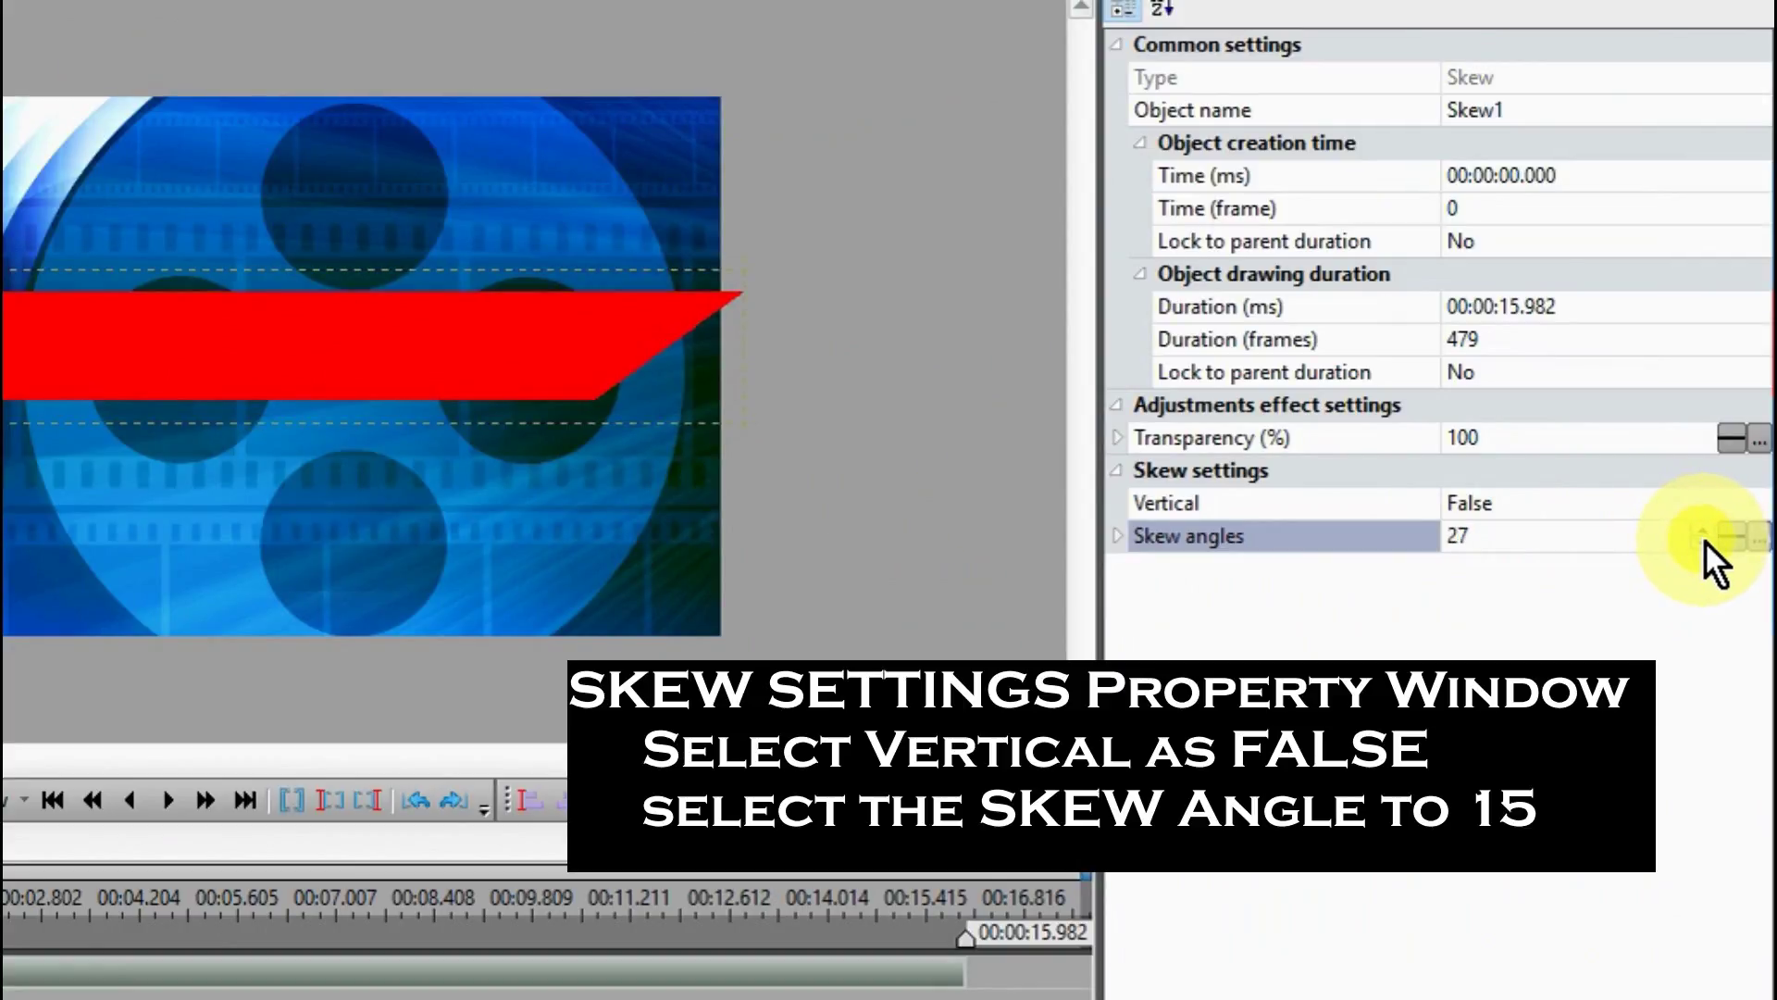
left_click(1705, 543)
left_click(1706, 543)
left_click(1705, 543)
left_click(1705, 543)
left_click(1706, 544)
left_click(1705, 544)
left_click(1705, 543)
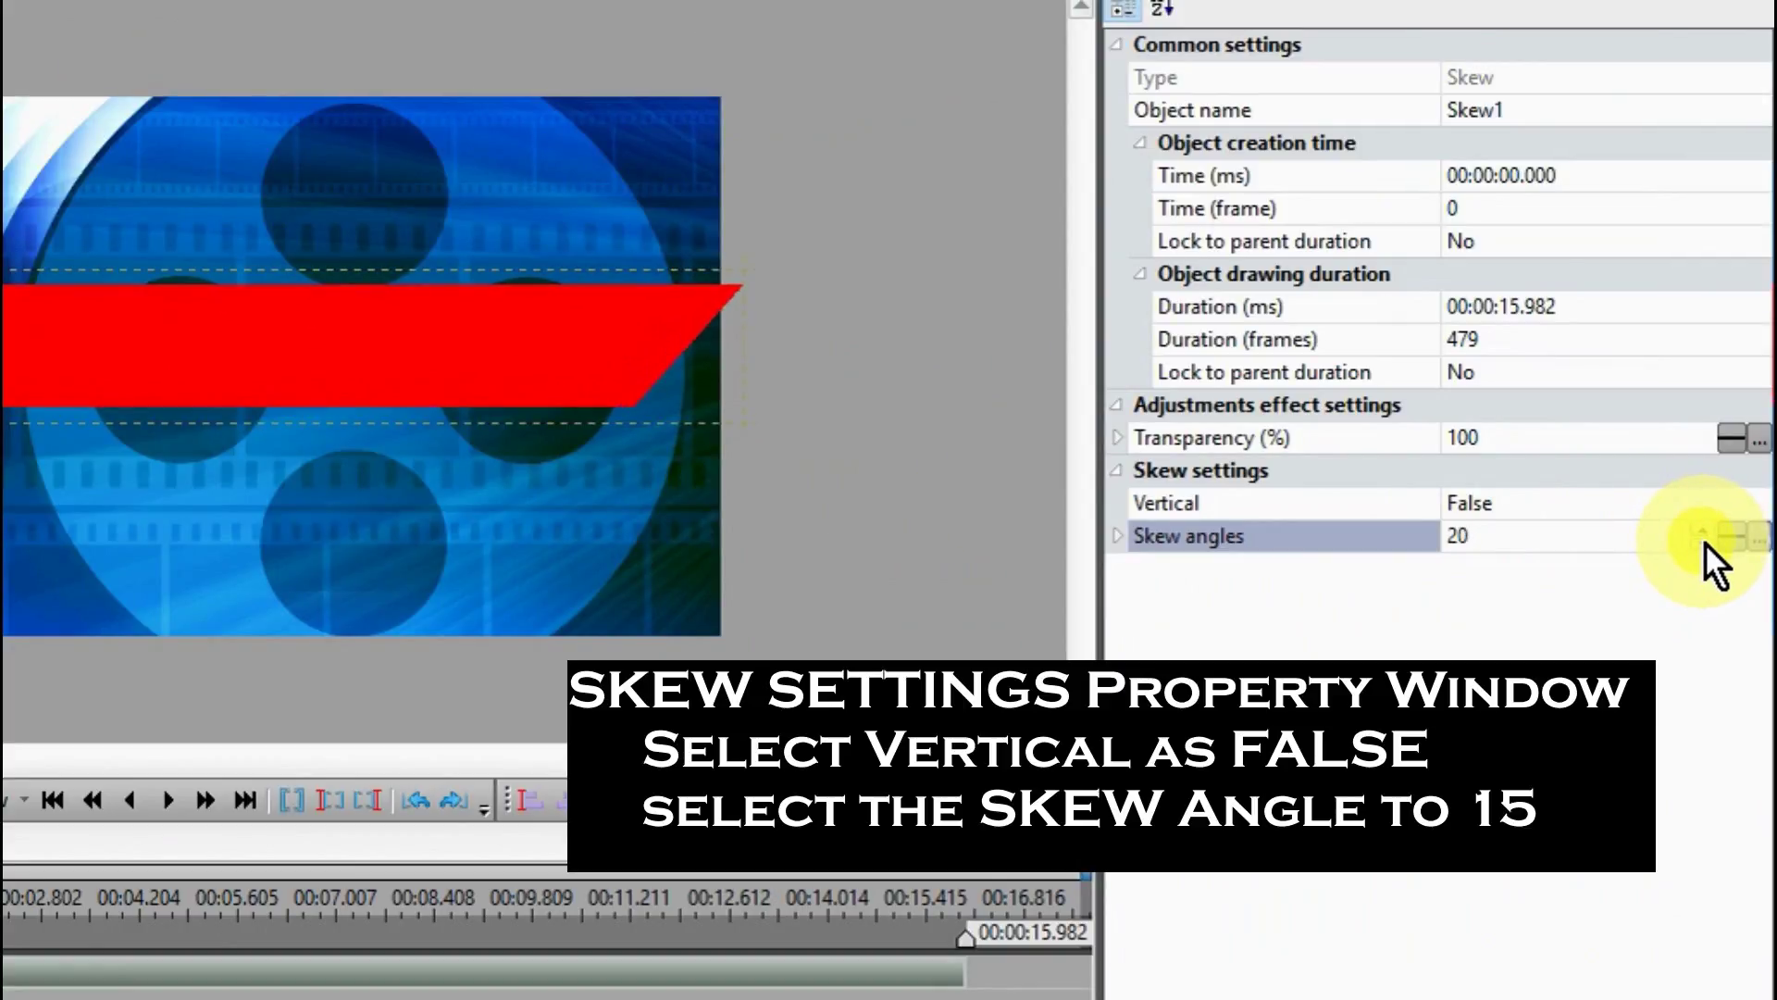
left_click(1706, 544)
left_click(1704, 544)
left_click(1705, 544)
left_click(1705, 543)
left_click(1705, 543)
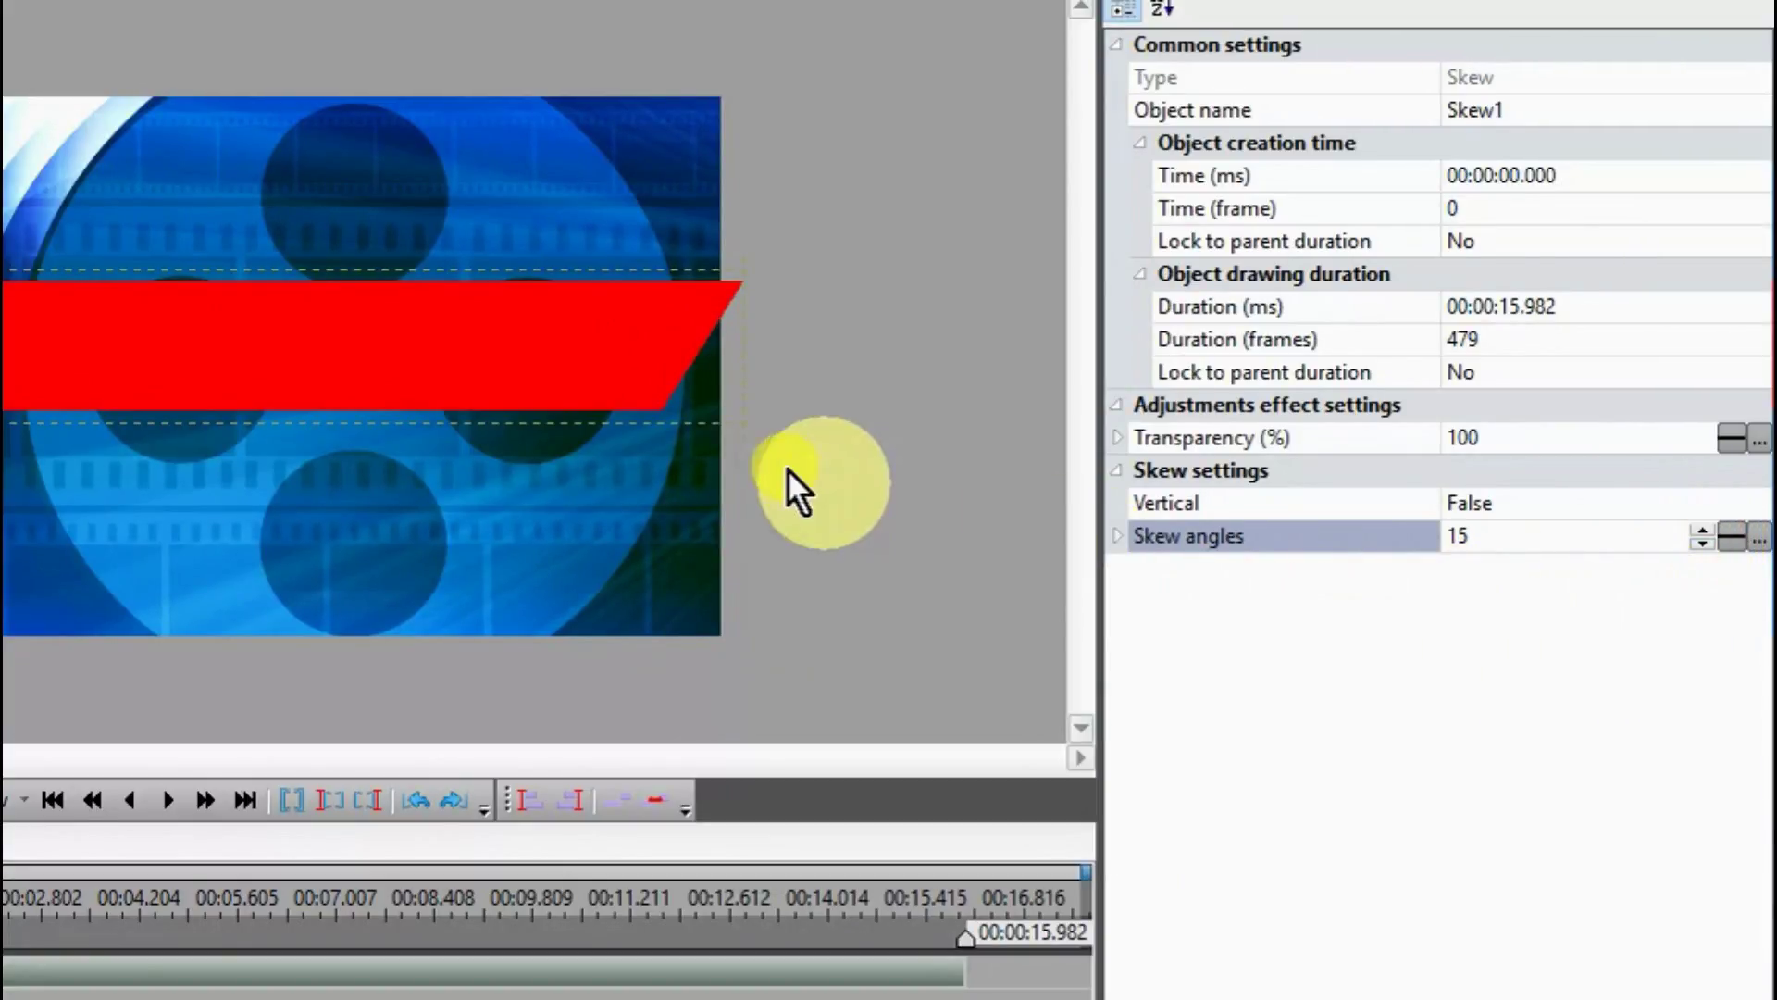
left_click(378, 331)
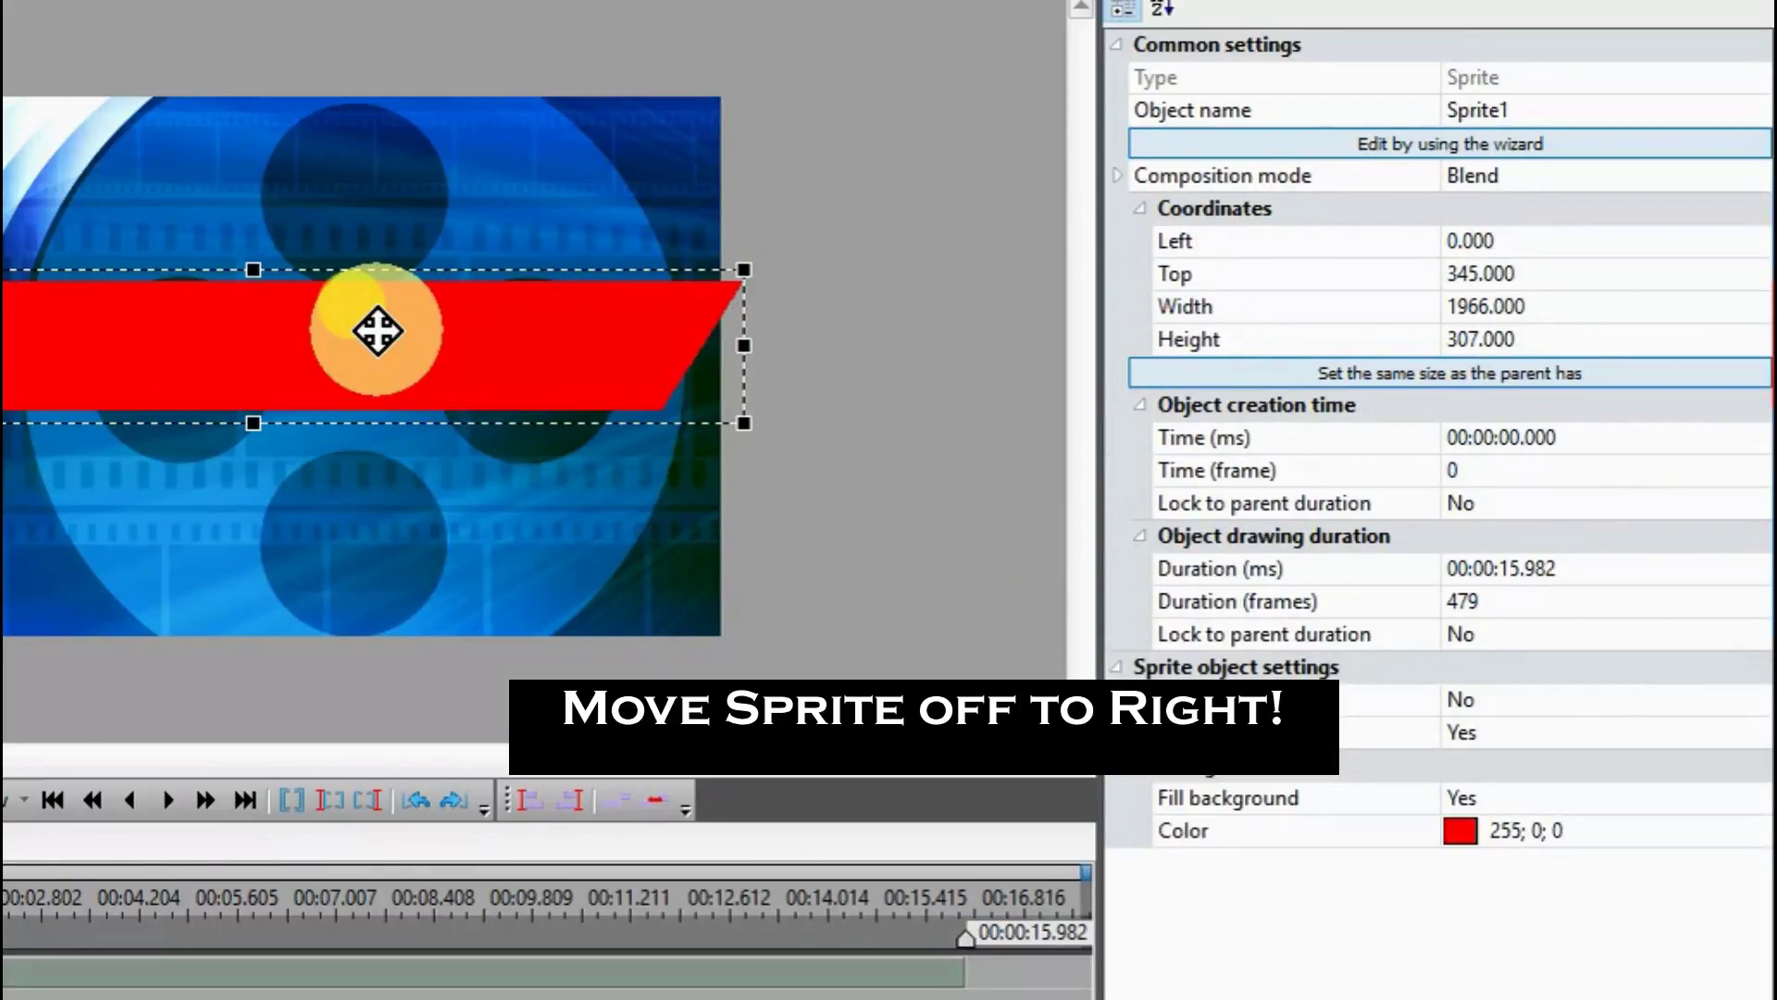
Move the red skewed sprite off to the right, just past the video's right edge.
left_click_drag(378, 331, 1349, 328)
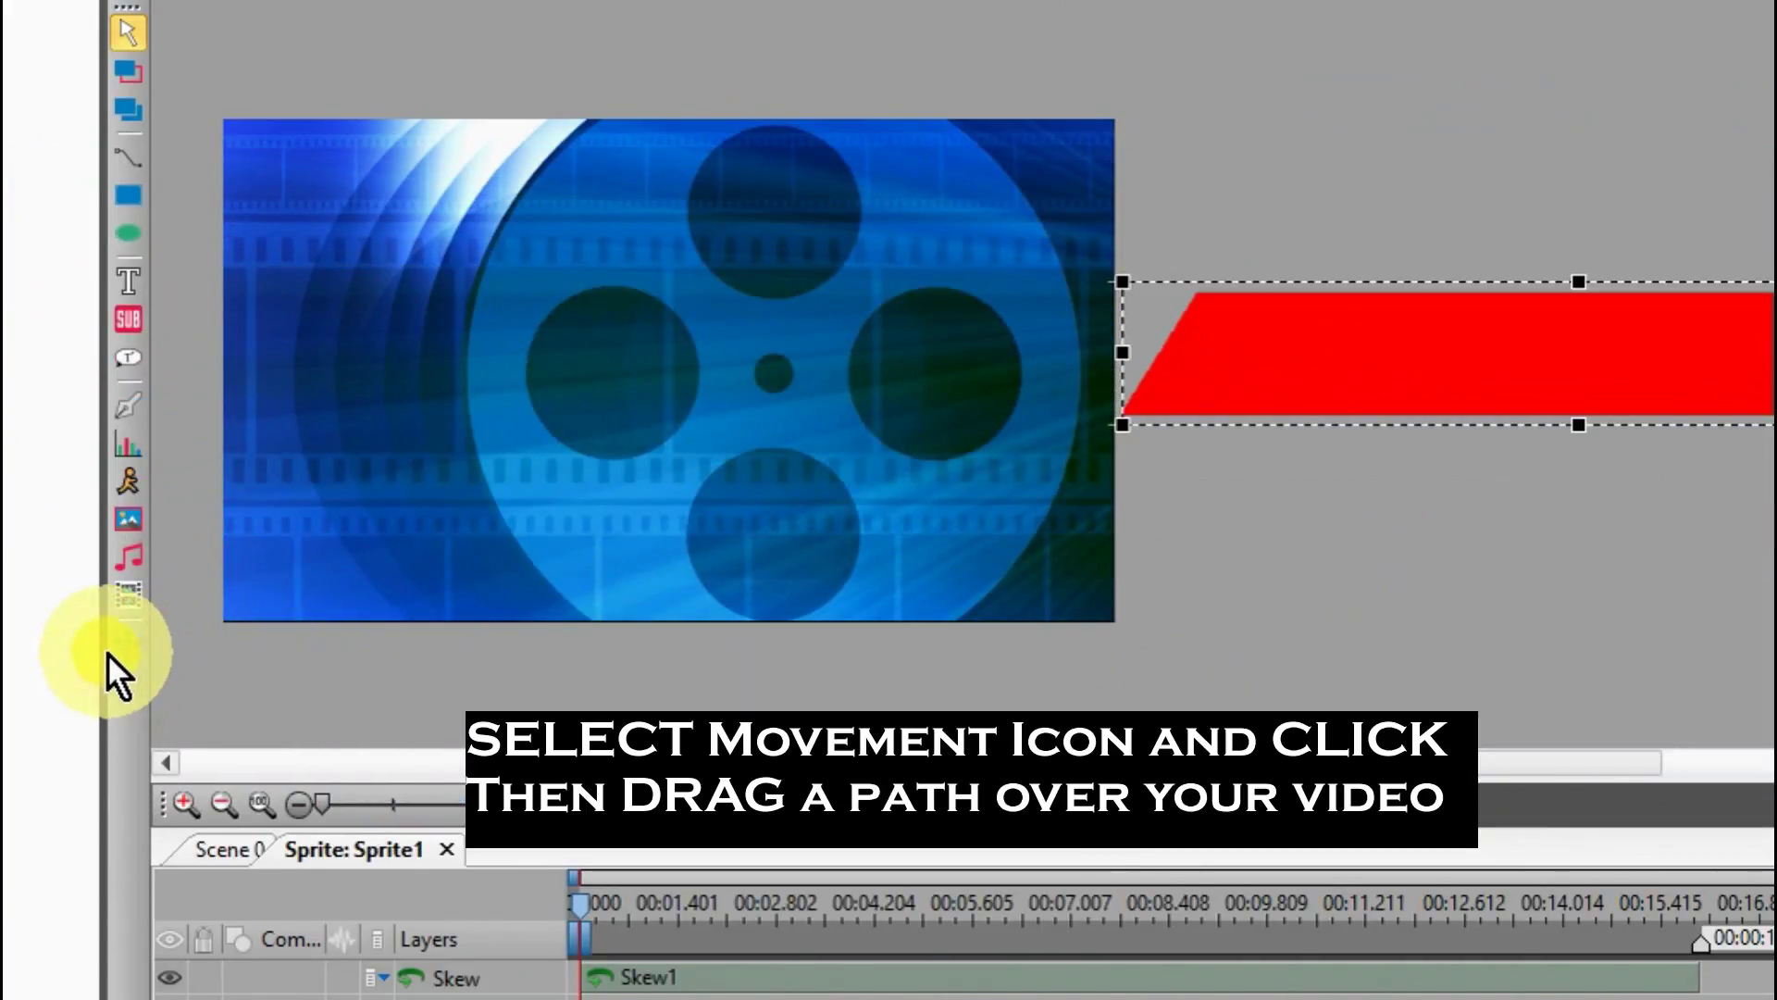
Draw a straight leftward movement path for the red banner across the film-reel video.
left_click(126, 638)
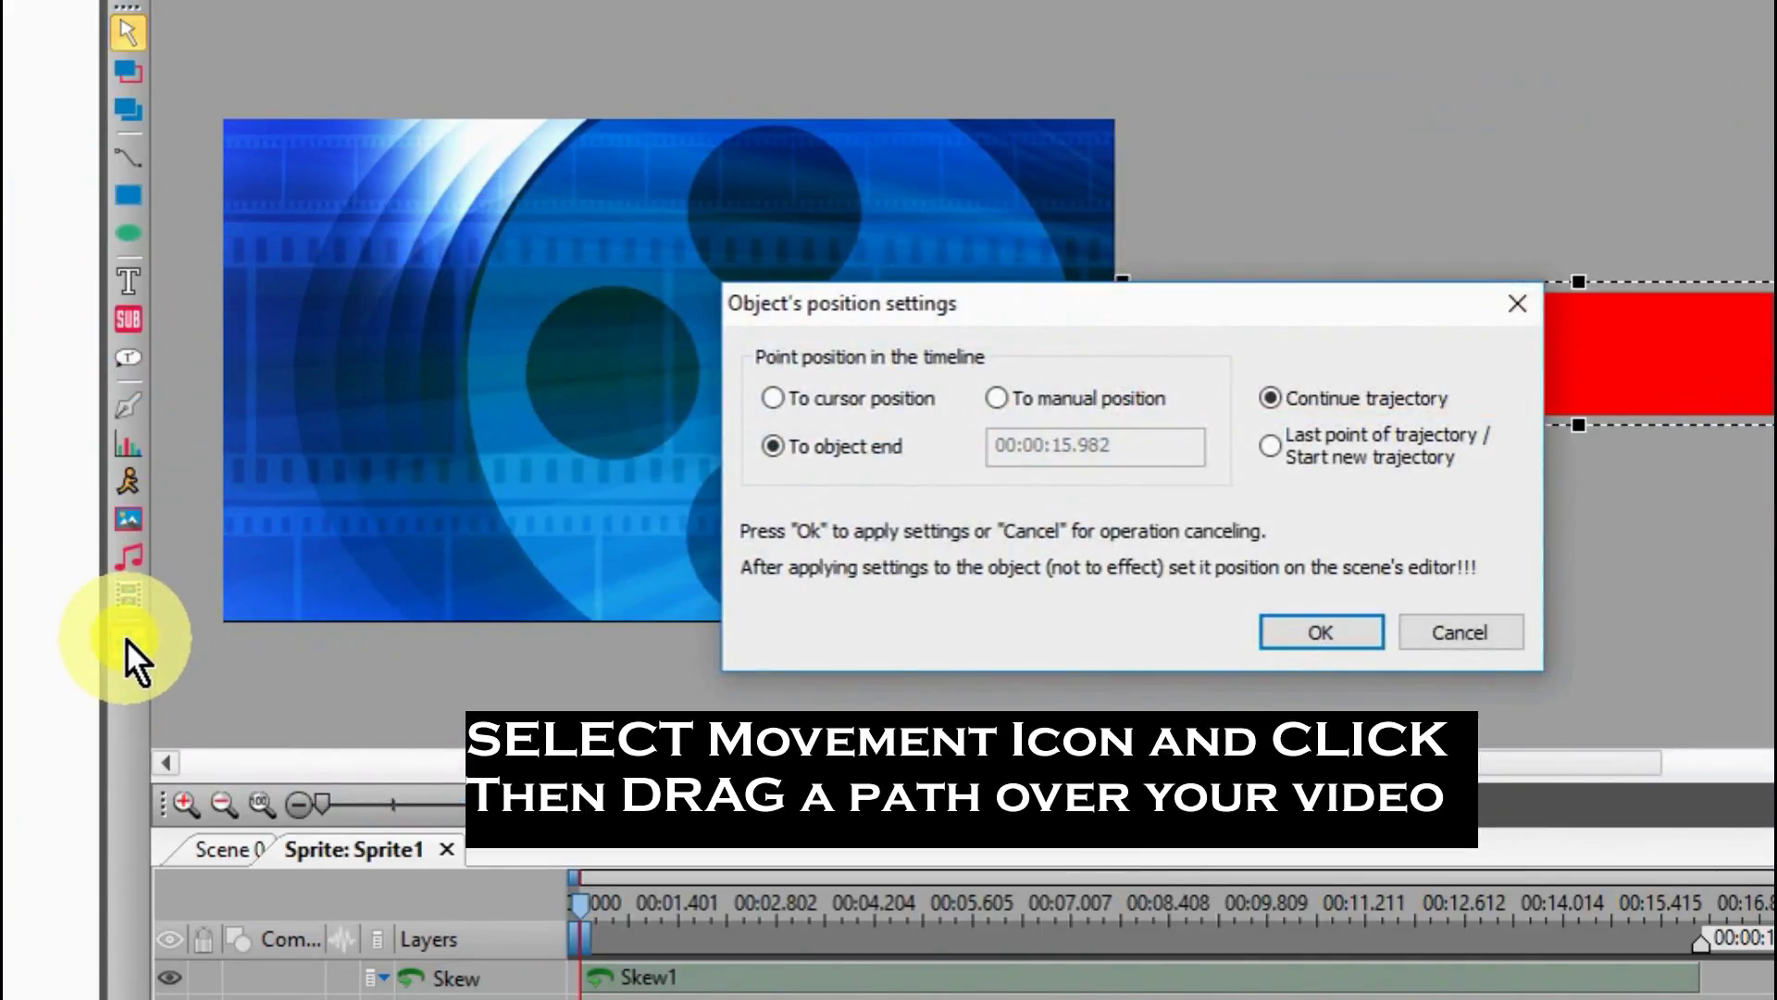
left_click(1320, 633)
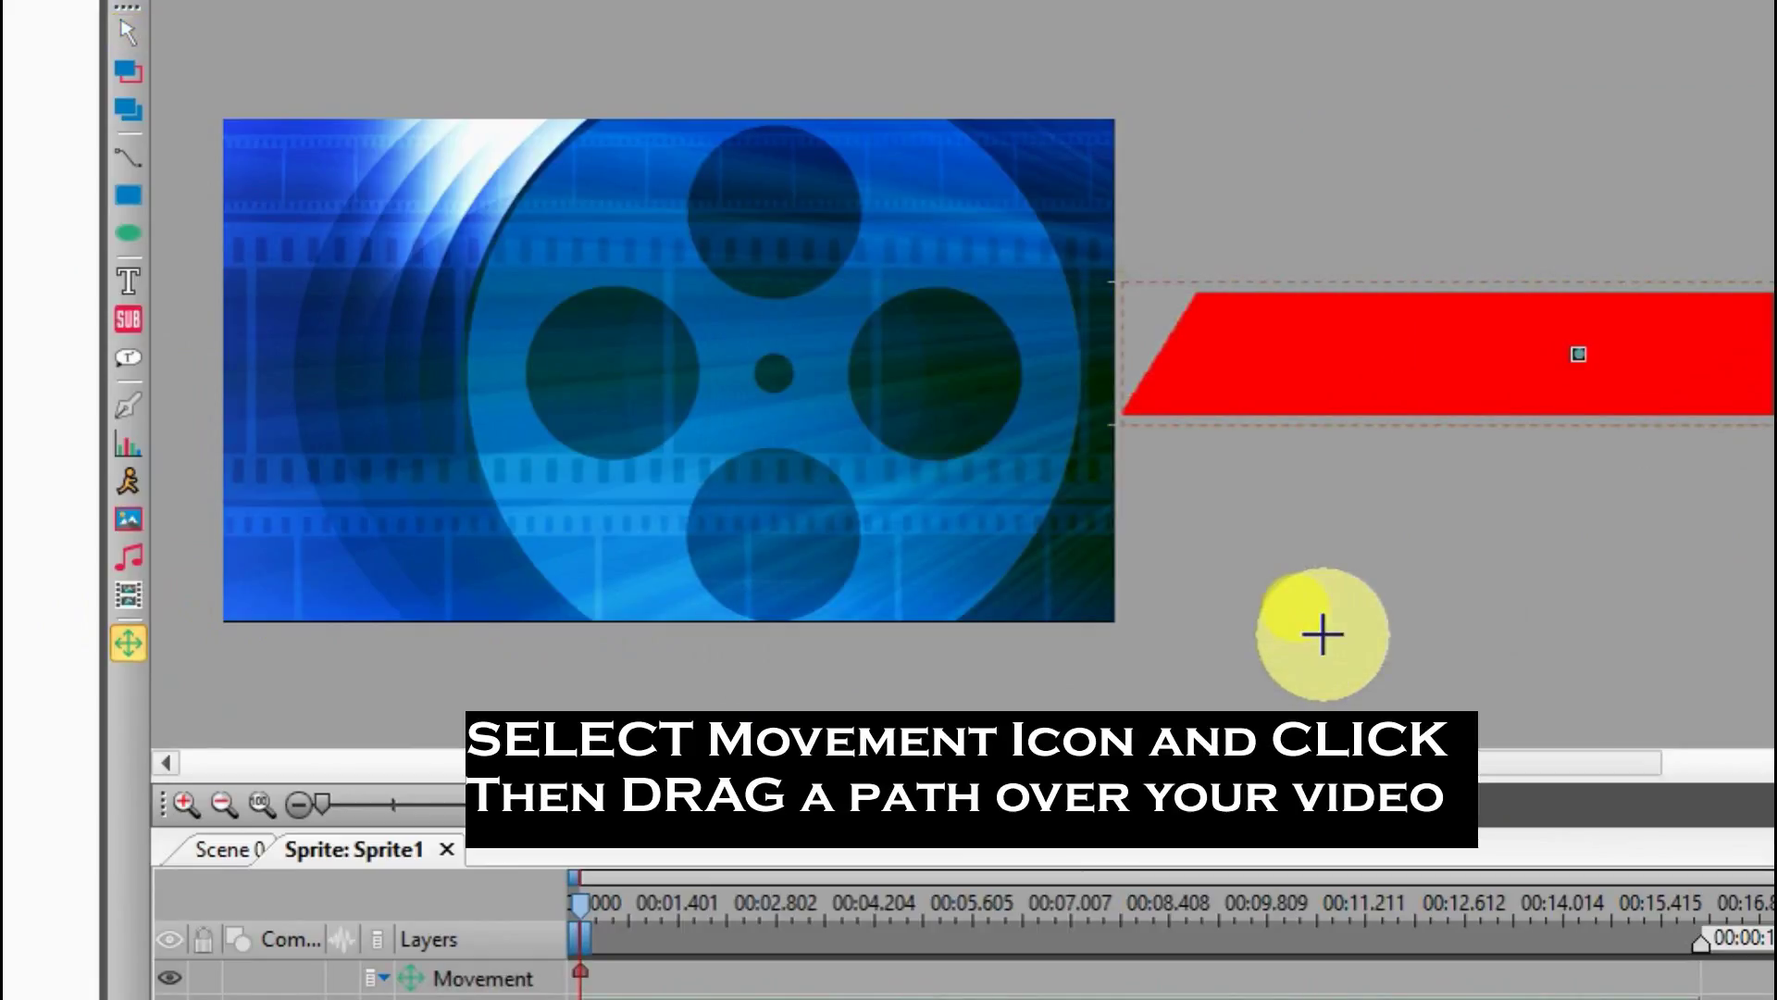
mouse_move(1587, 365)
left_mouse_down()
mouse_move(1519, 345)
mouse_move(846, 349)
mouse_move(765, 374)
mouse_move(698, 348)
mouse_move(640, 367)
mouse_move(703, 357)
mouse_move(682, 354)
left_mouse_up()
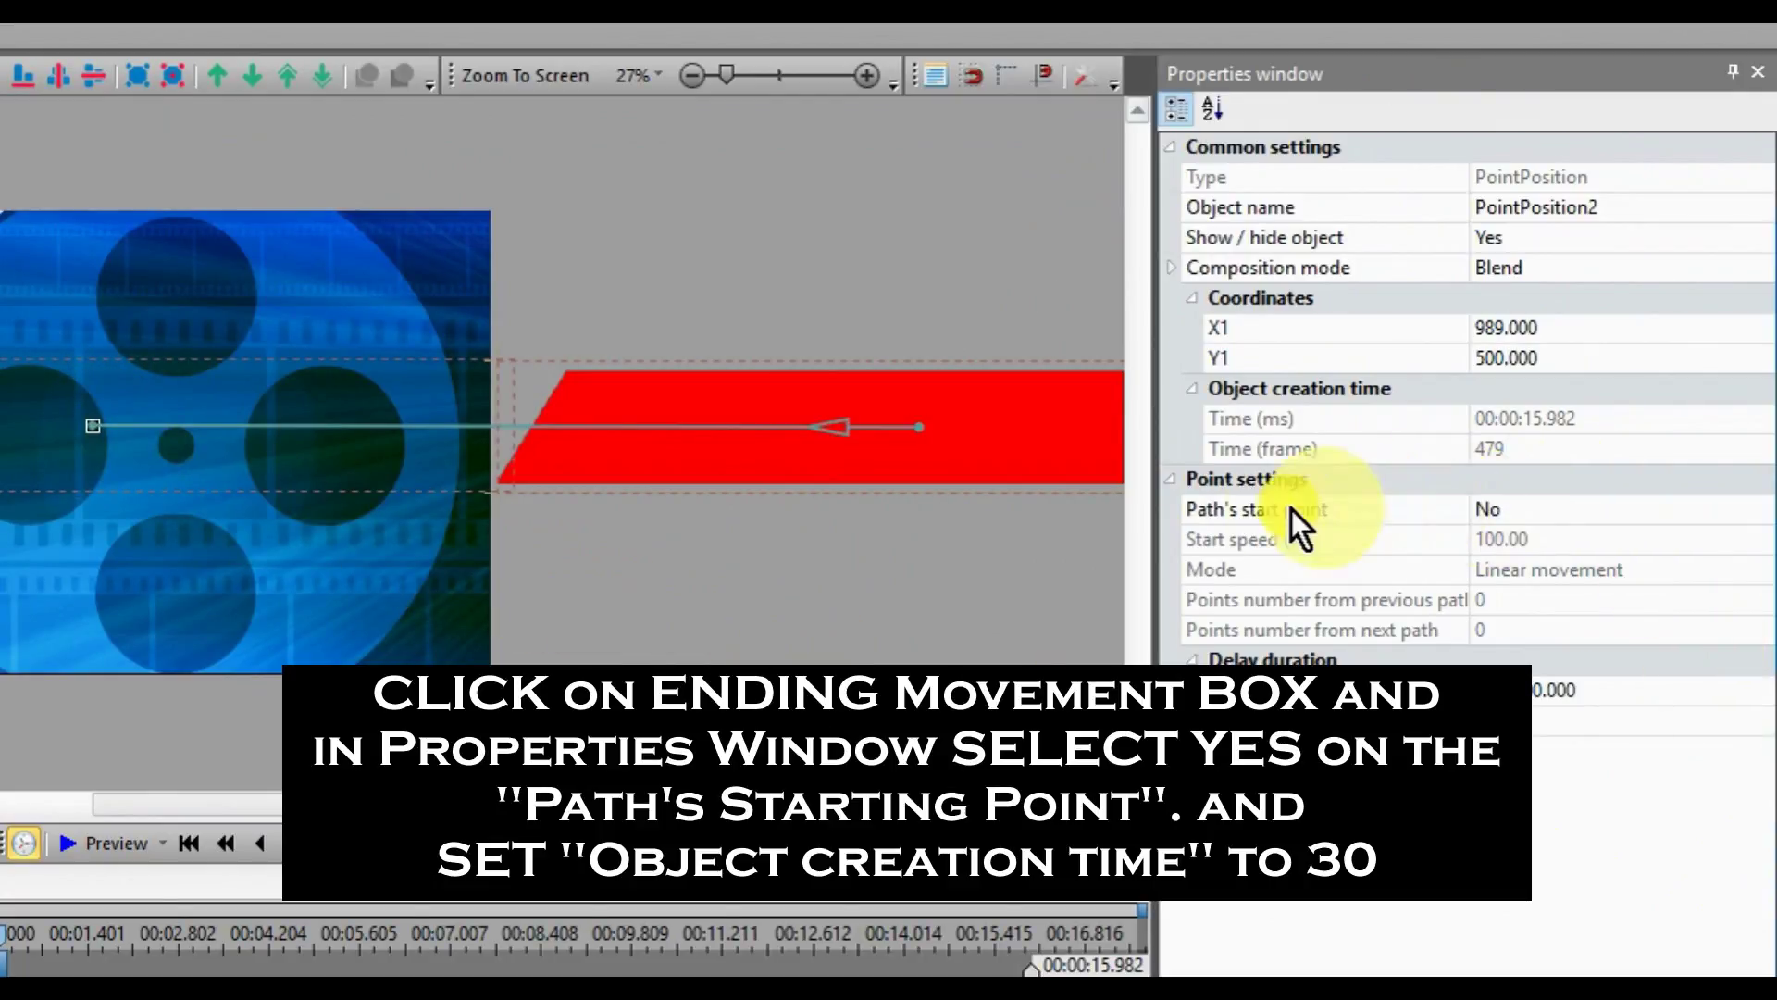
Set the end point's Path's start point to Yes and Time to frame 30, then preview.
left_click(1756, 512)
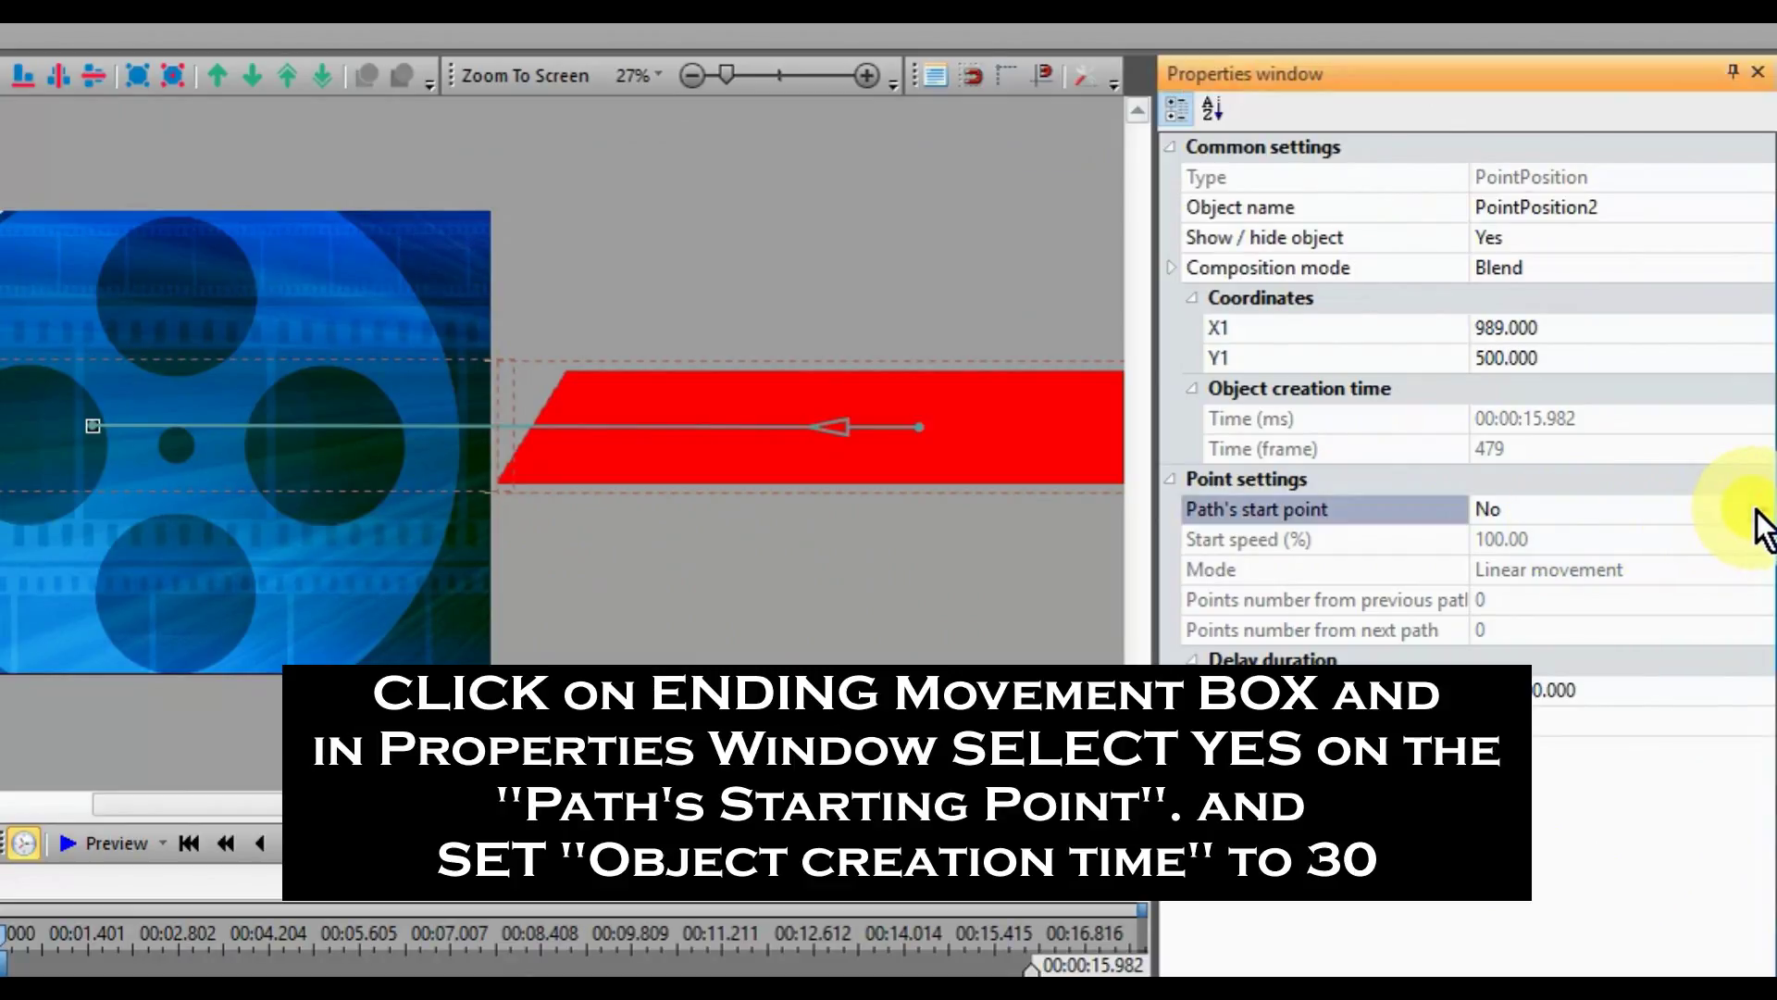
left_click(1760, 513)
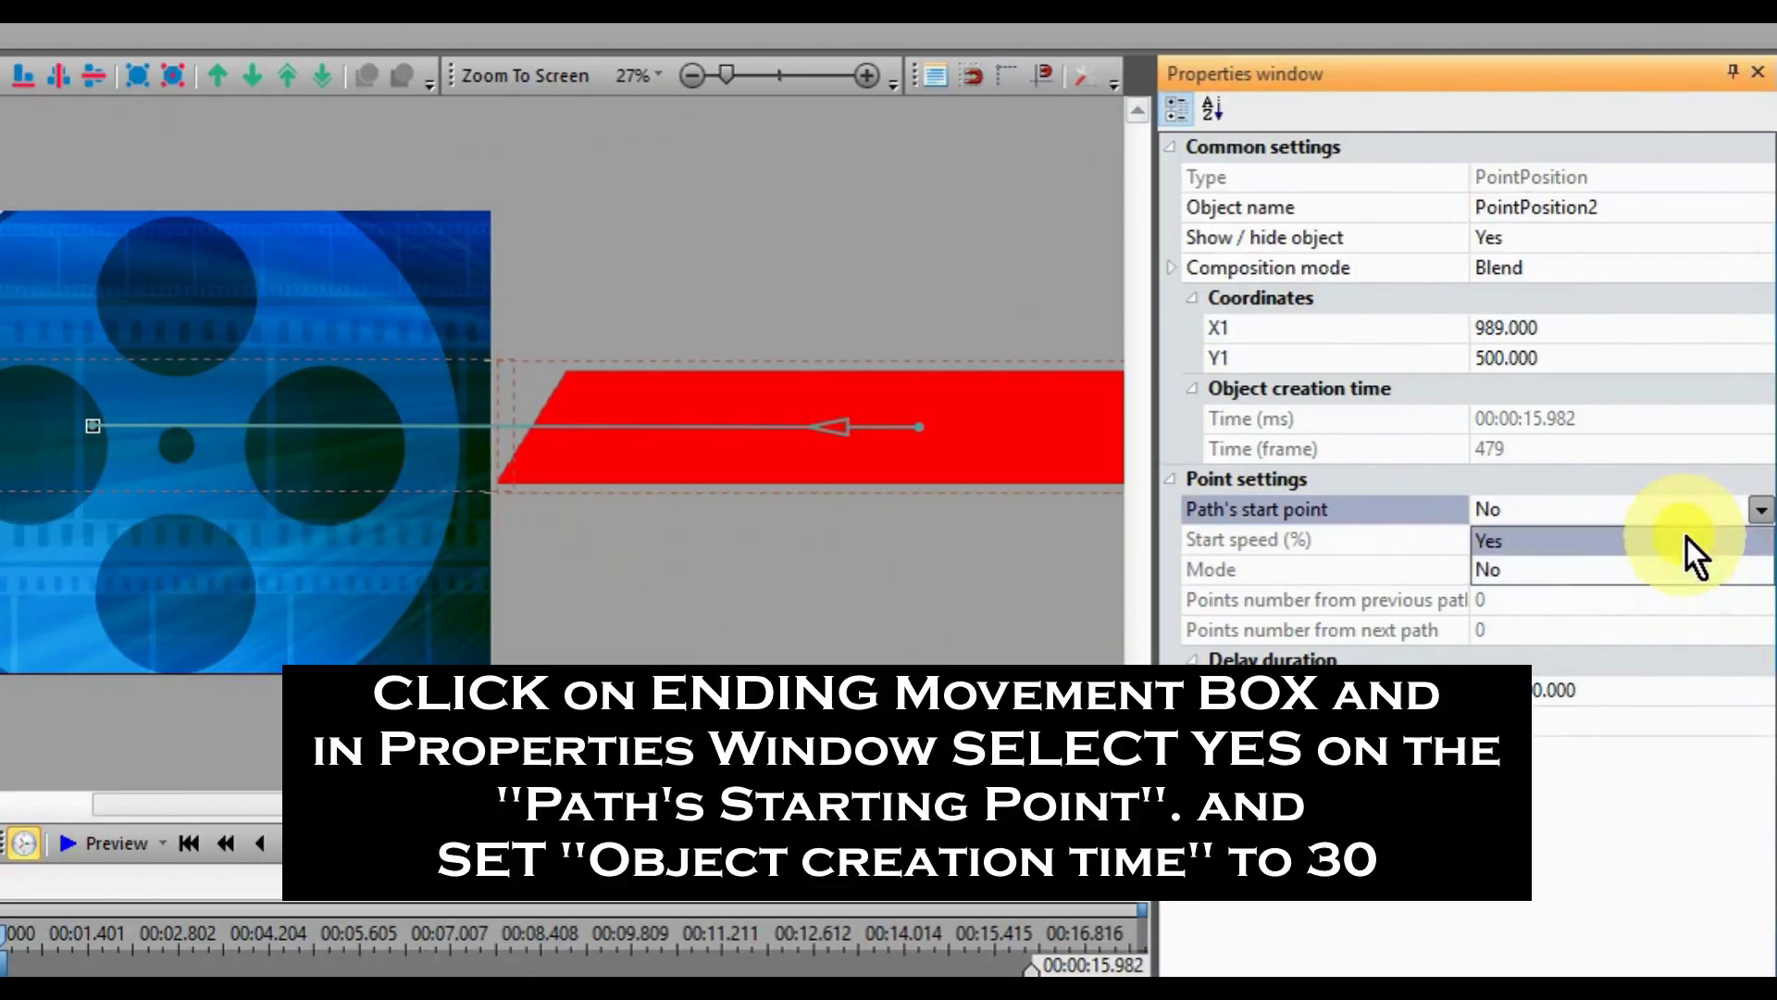
left_click(1687, 538)
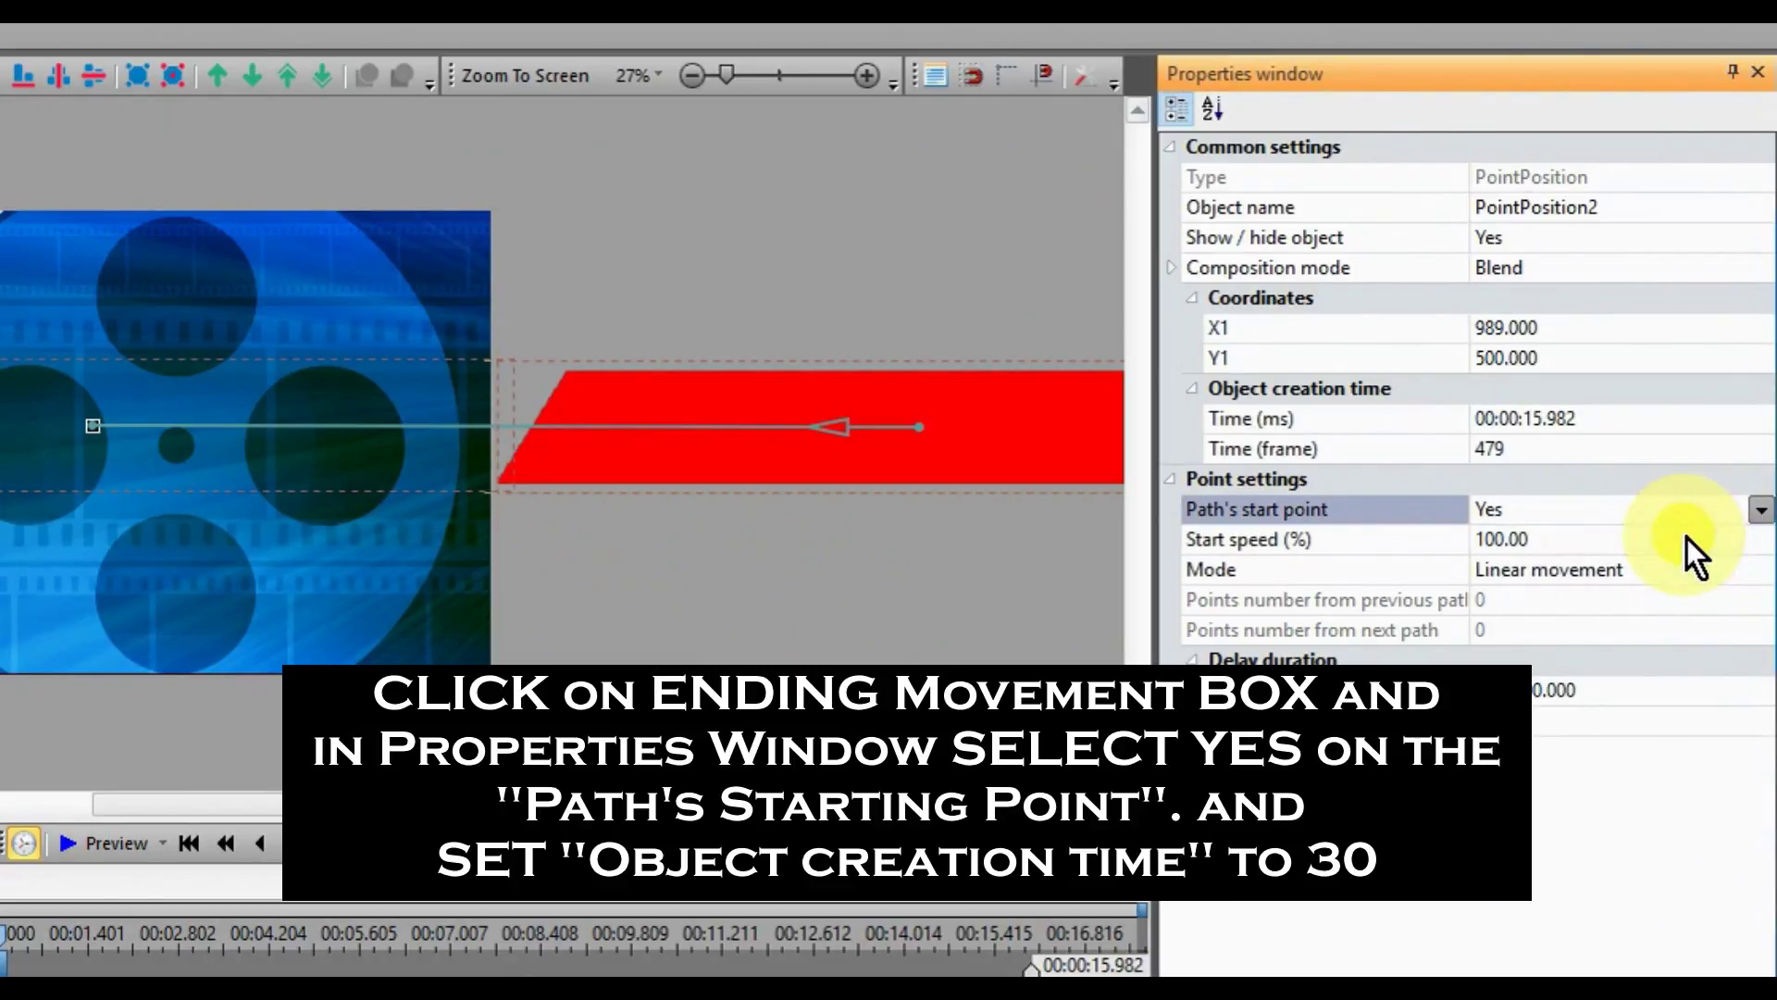
left_click(1528, 452)
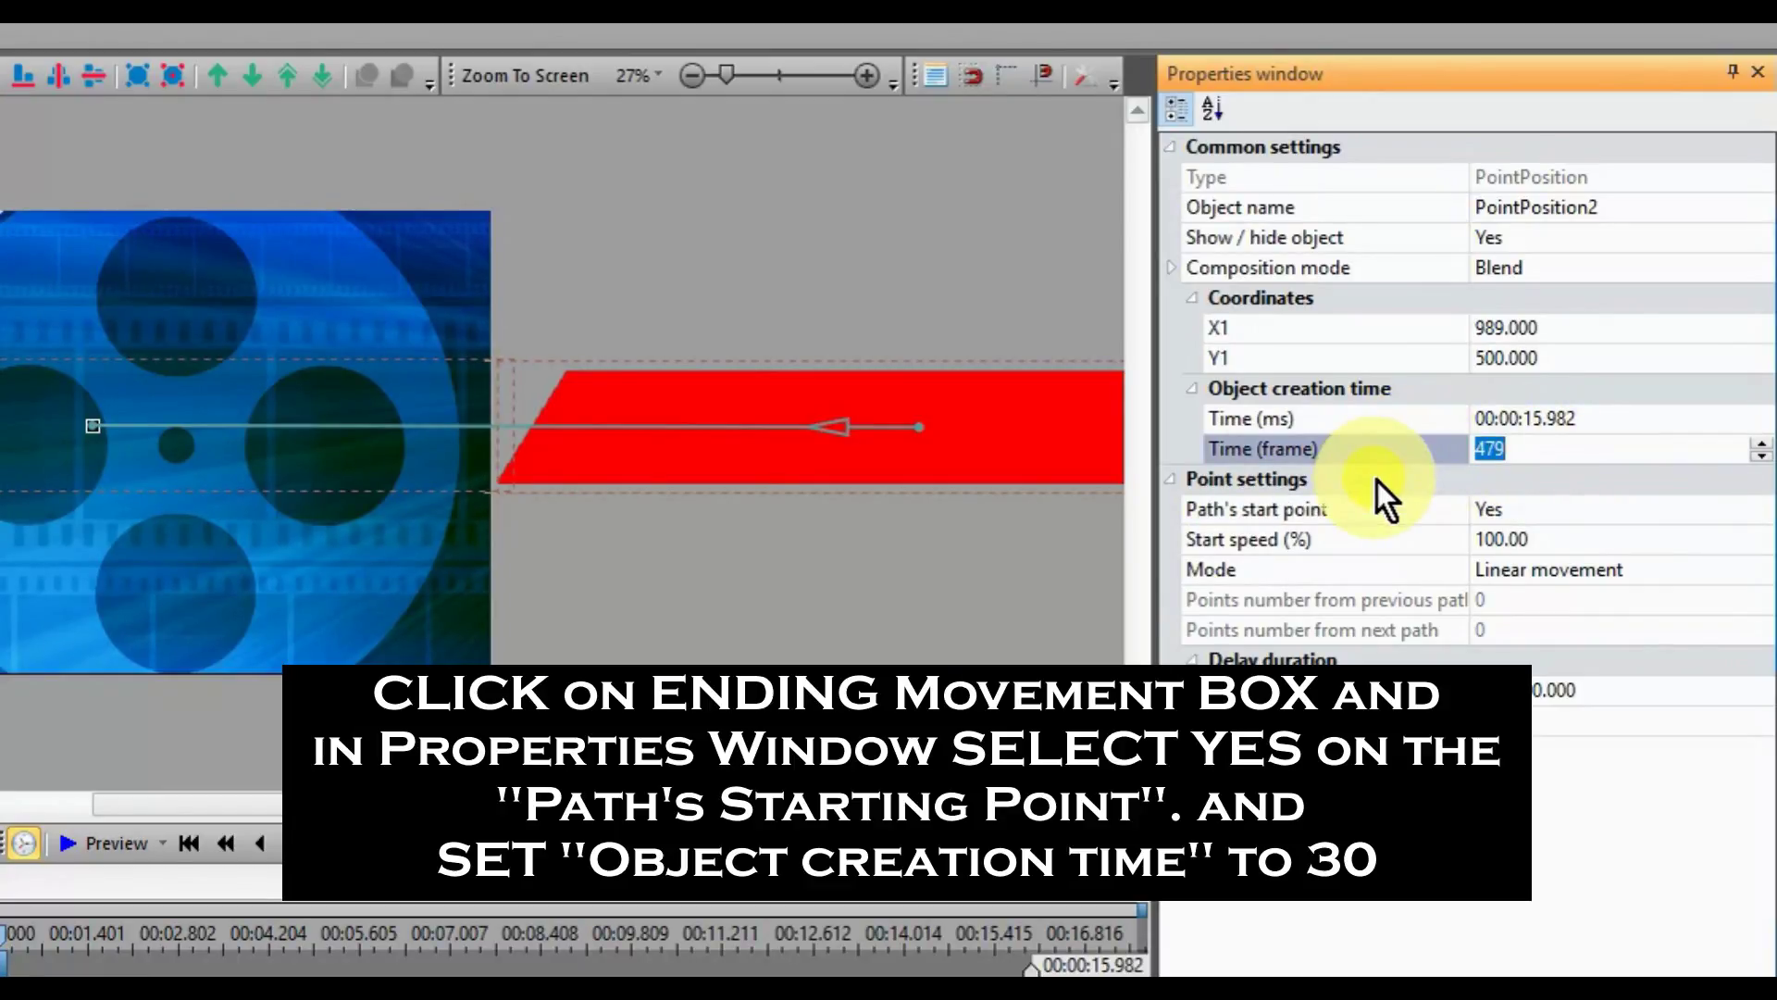
type("30")
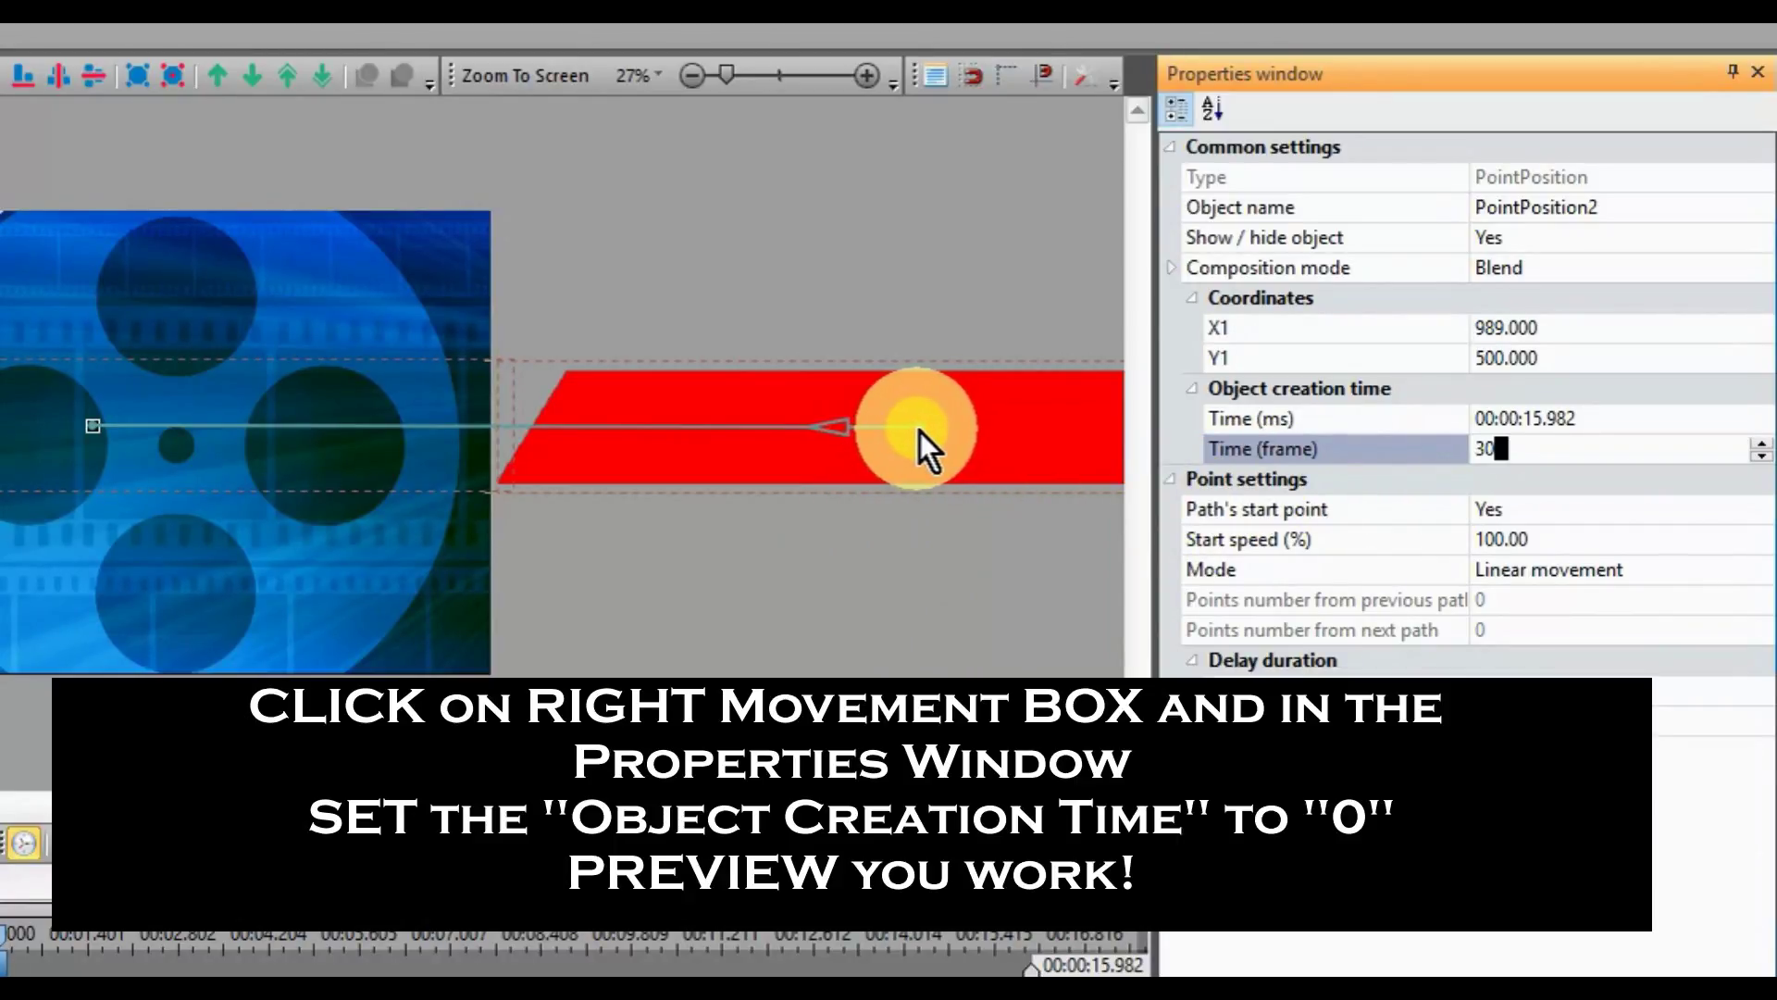
left_click(921, 432)
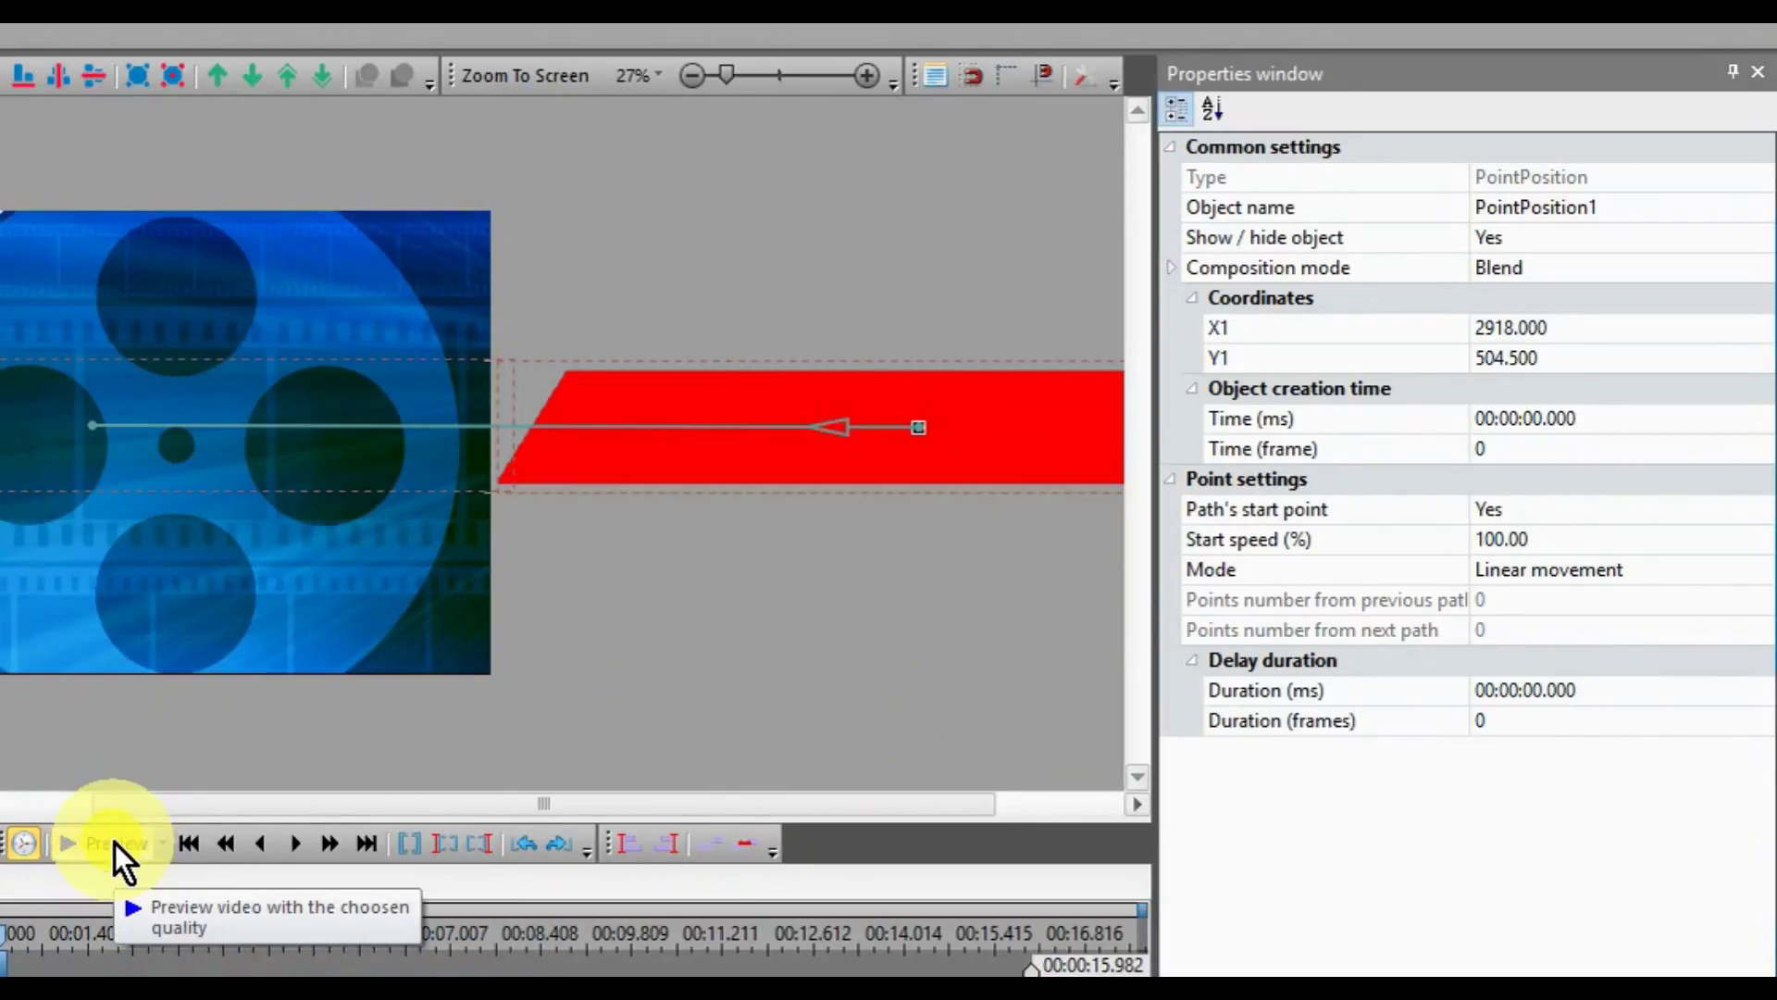
left_click(113, 842)
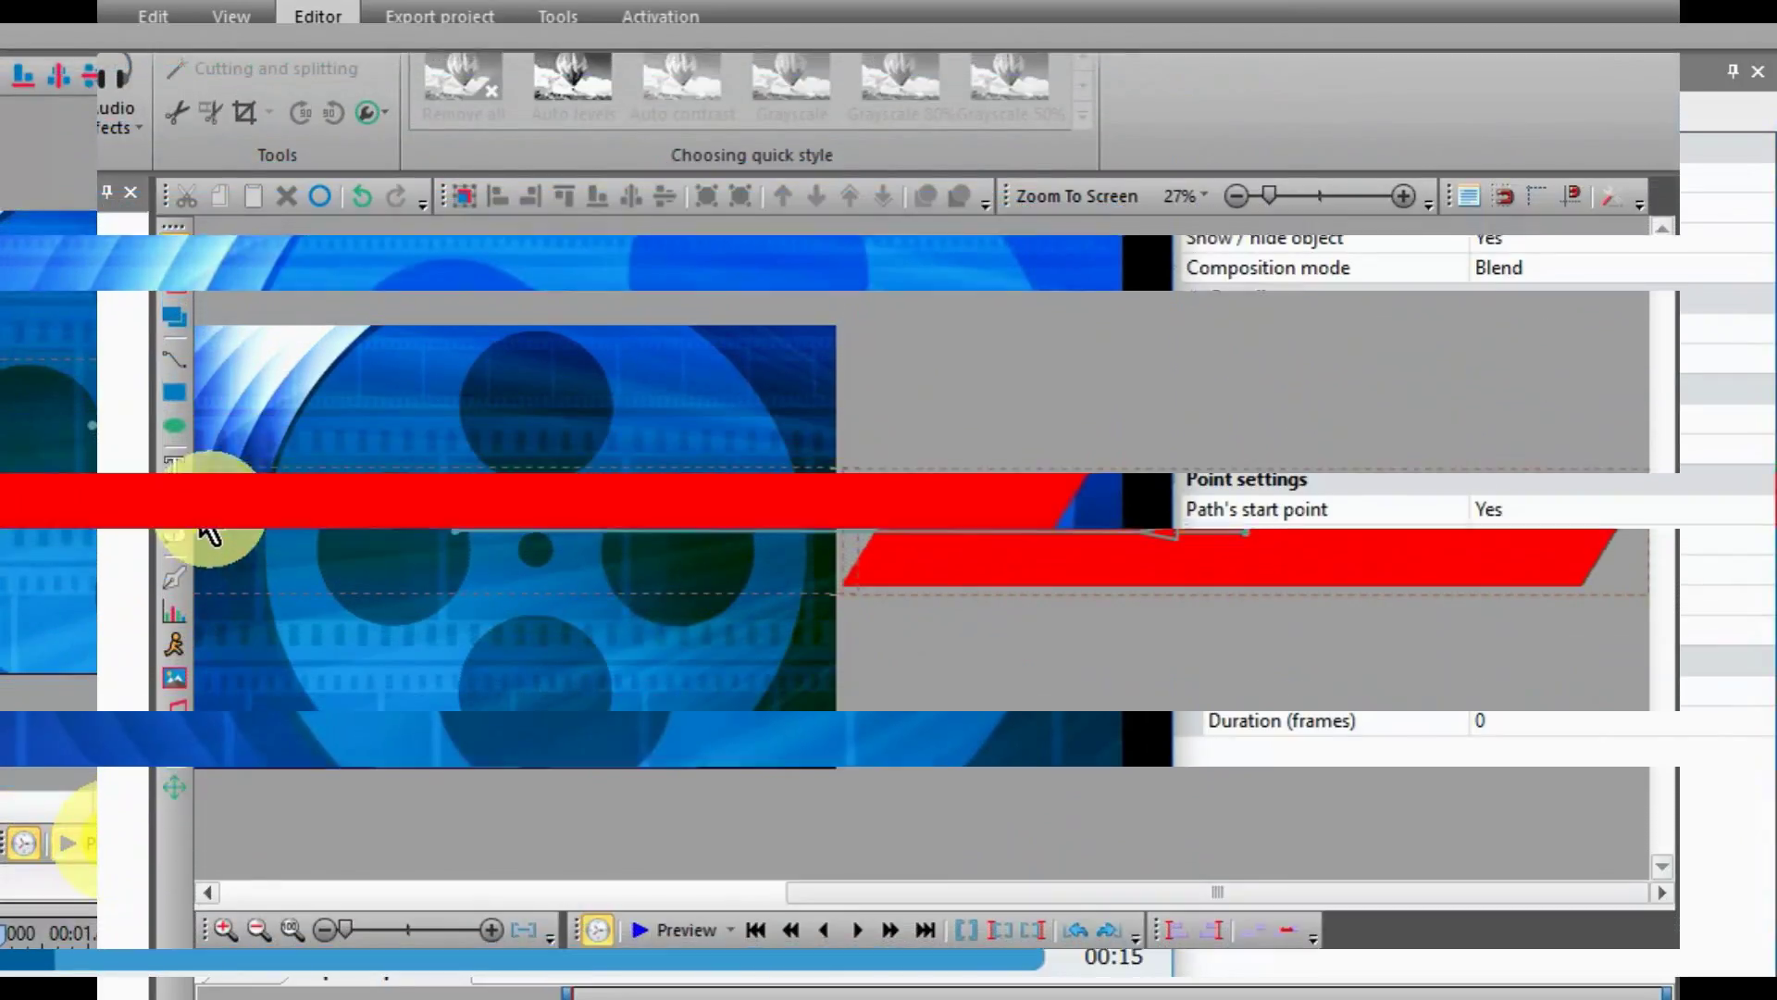
Add a text box on the red banner reading 'TESTING SKEW' in bold yellow.
left_click(174, 470)
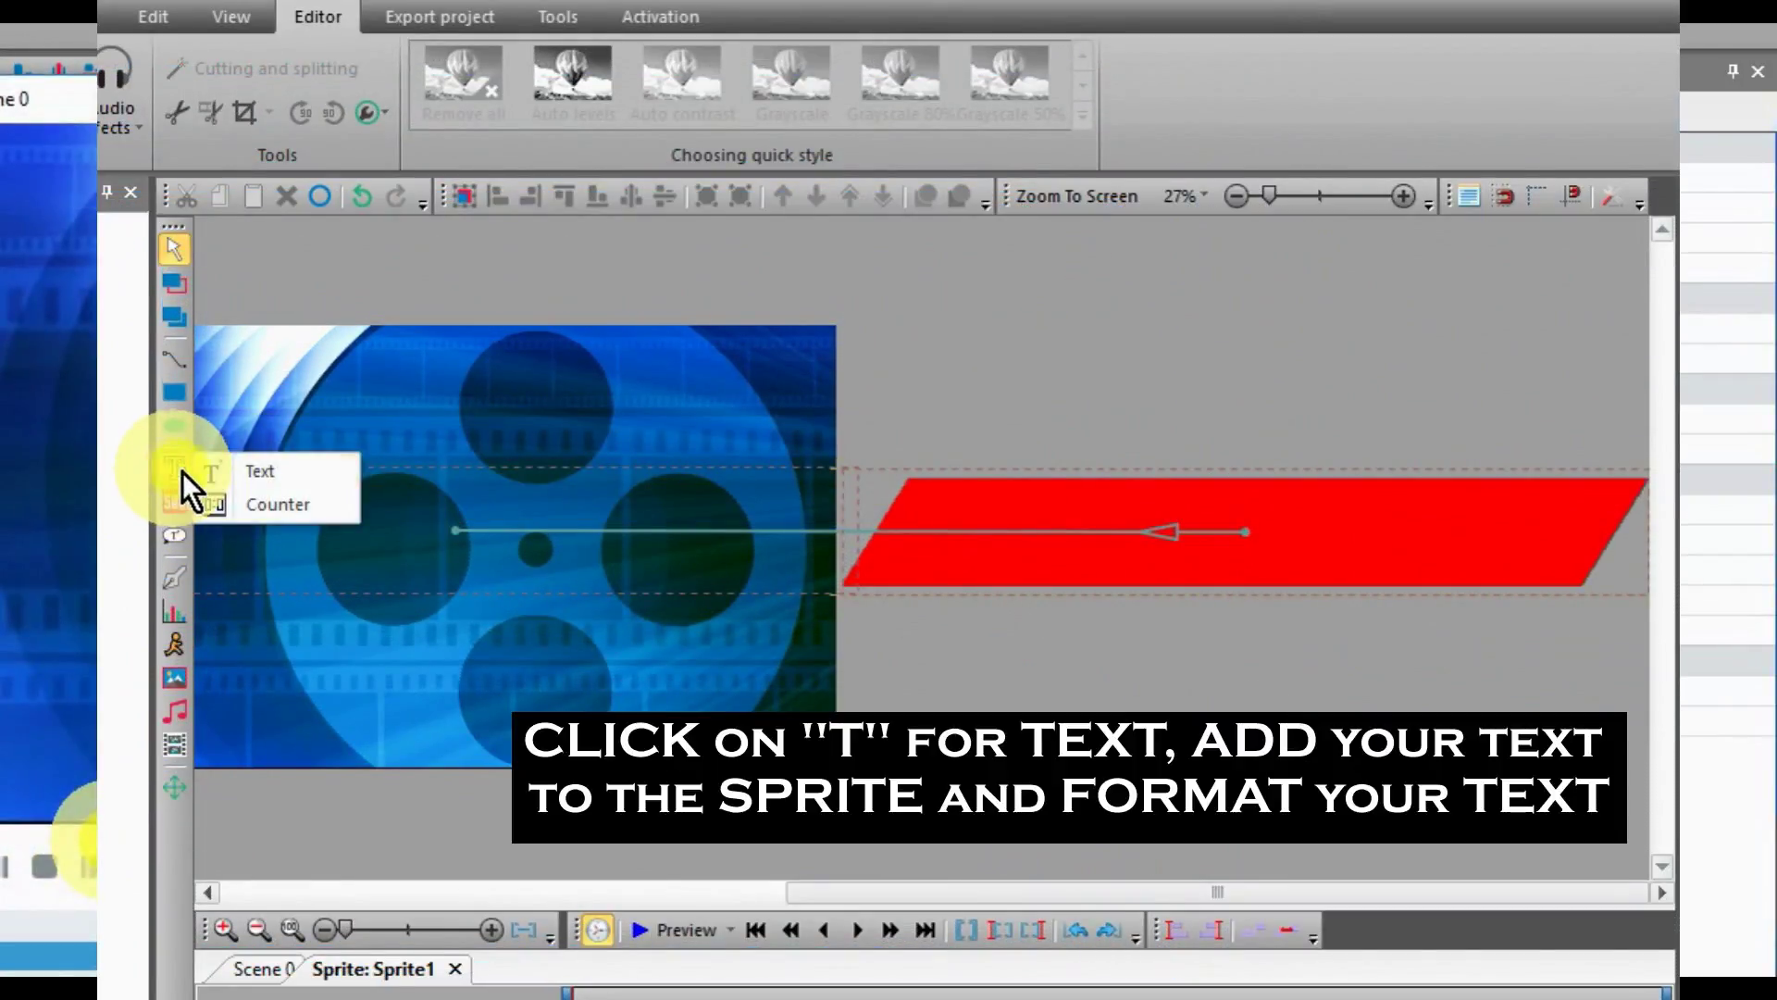
left_click(266, 475)
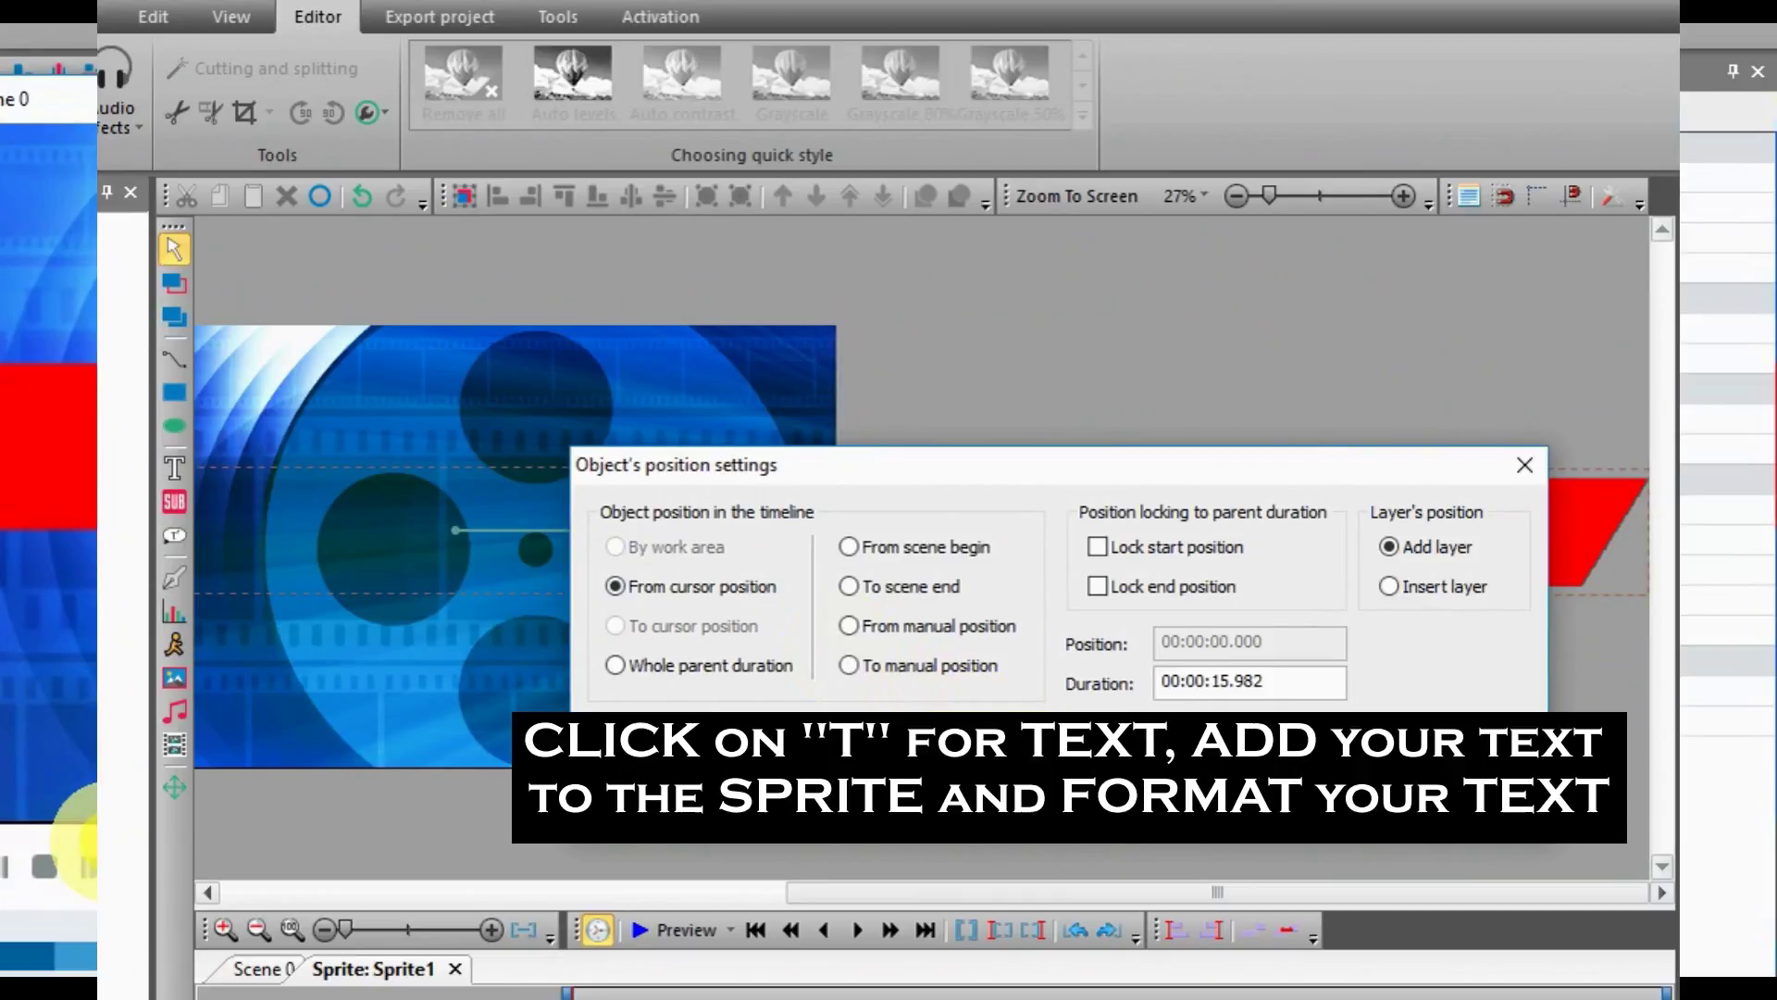
key("Return")
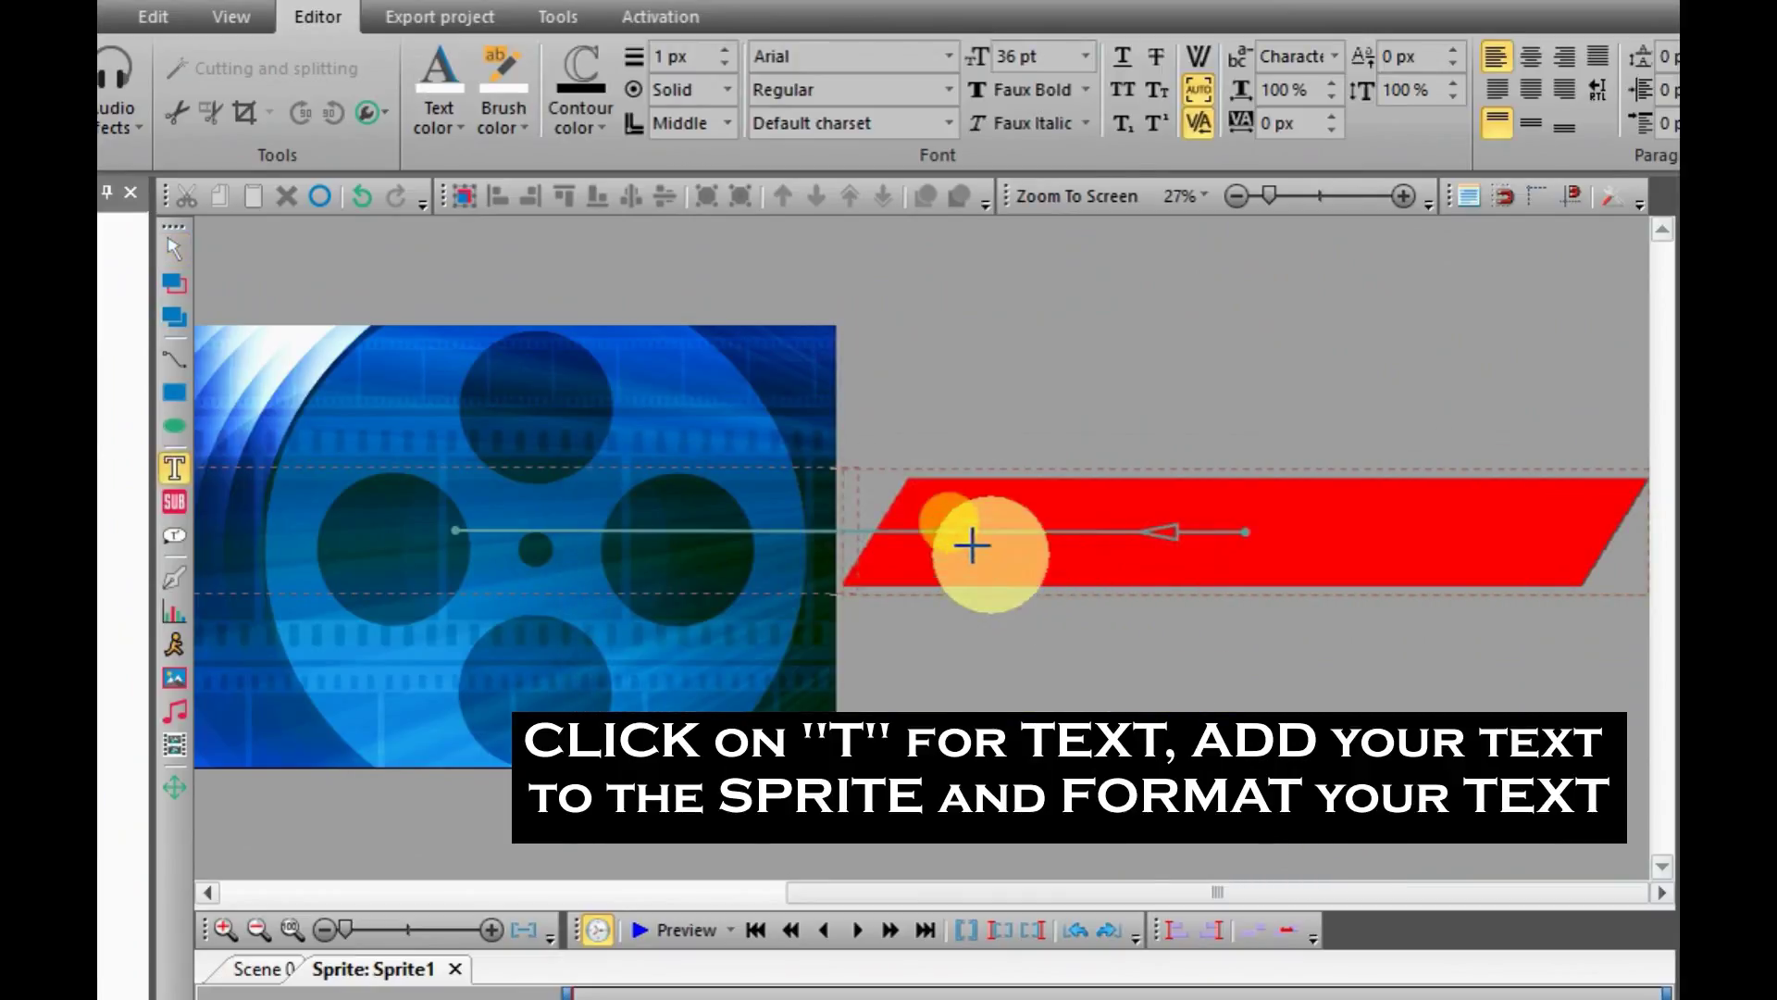
left_click_drag(923, 501, 1439, 562)
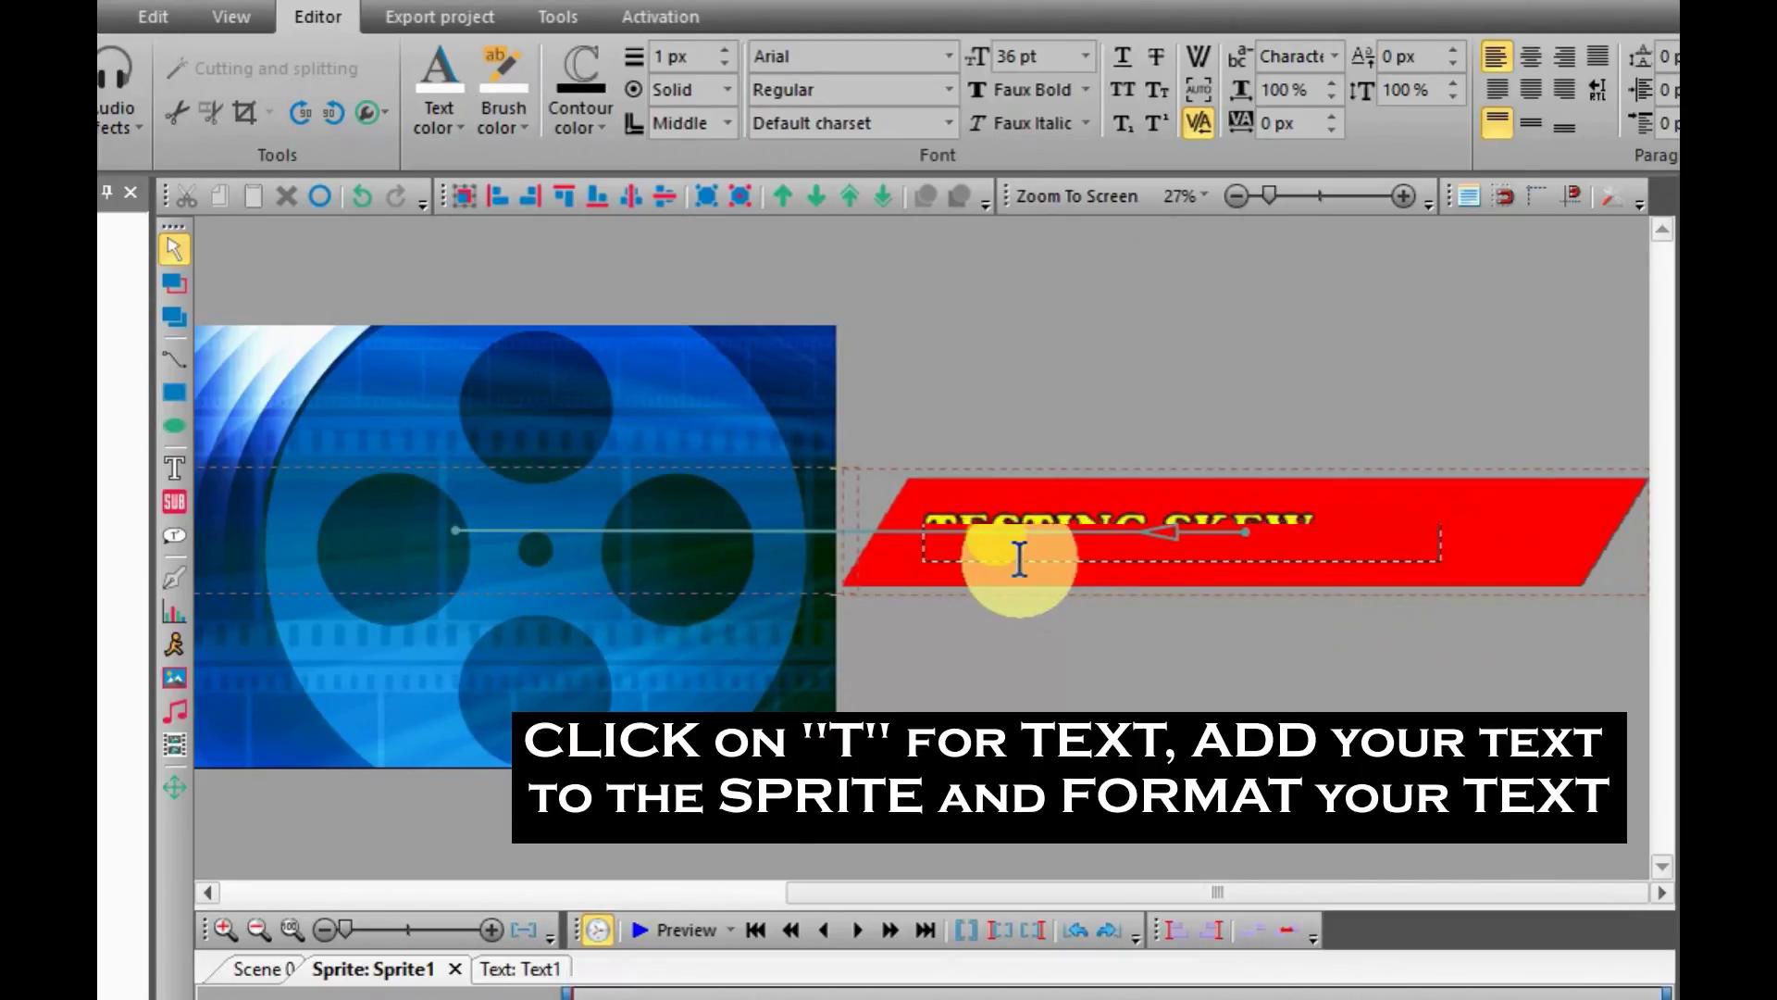
left_click(1020, 559)
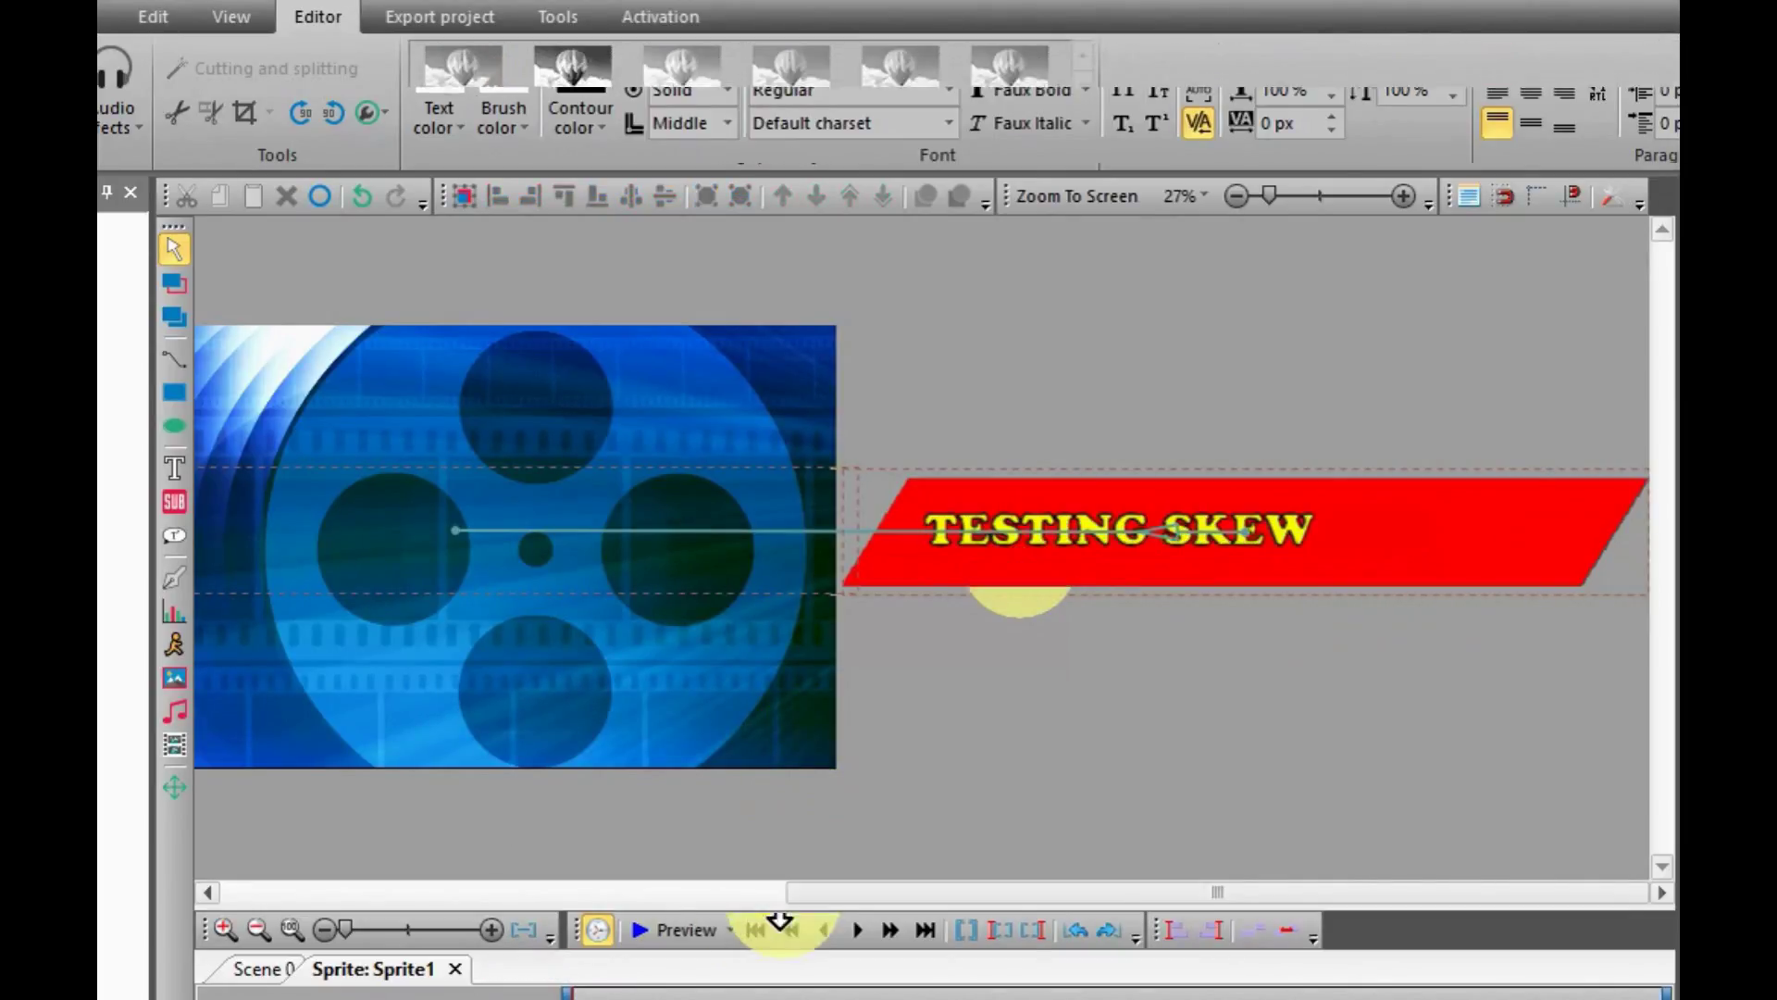
left_click(687, 929)
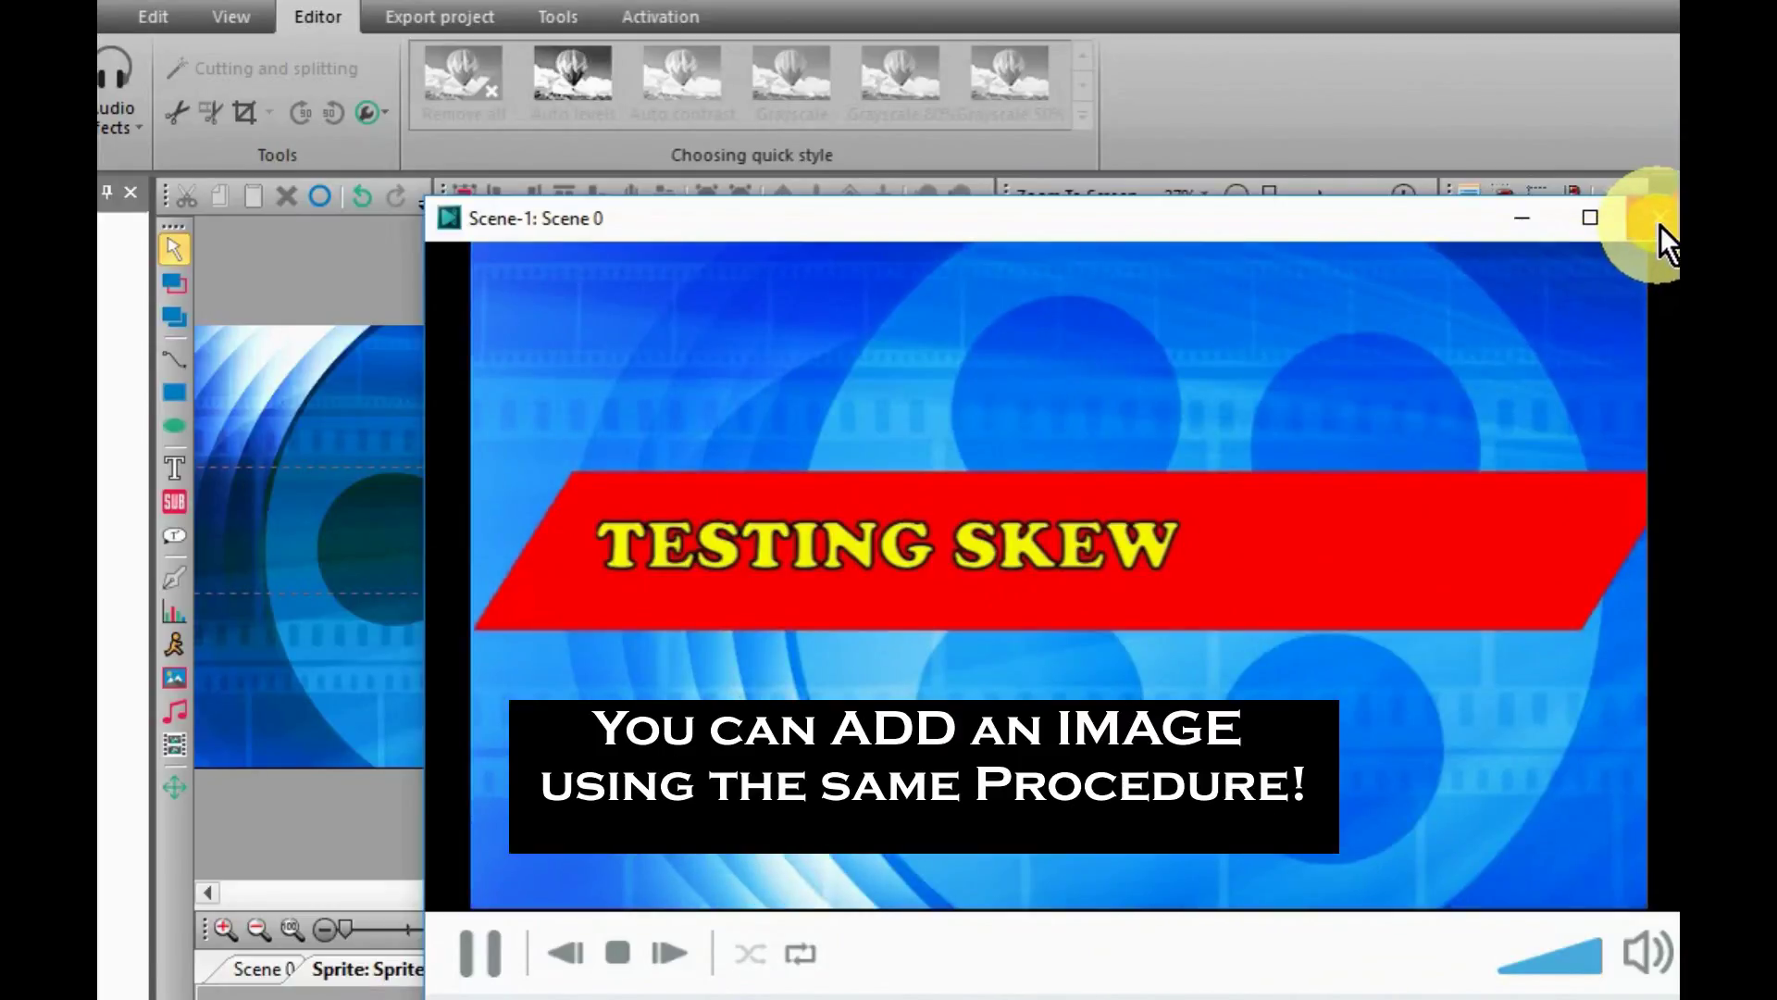
left_click(1659, 221)
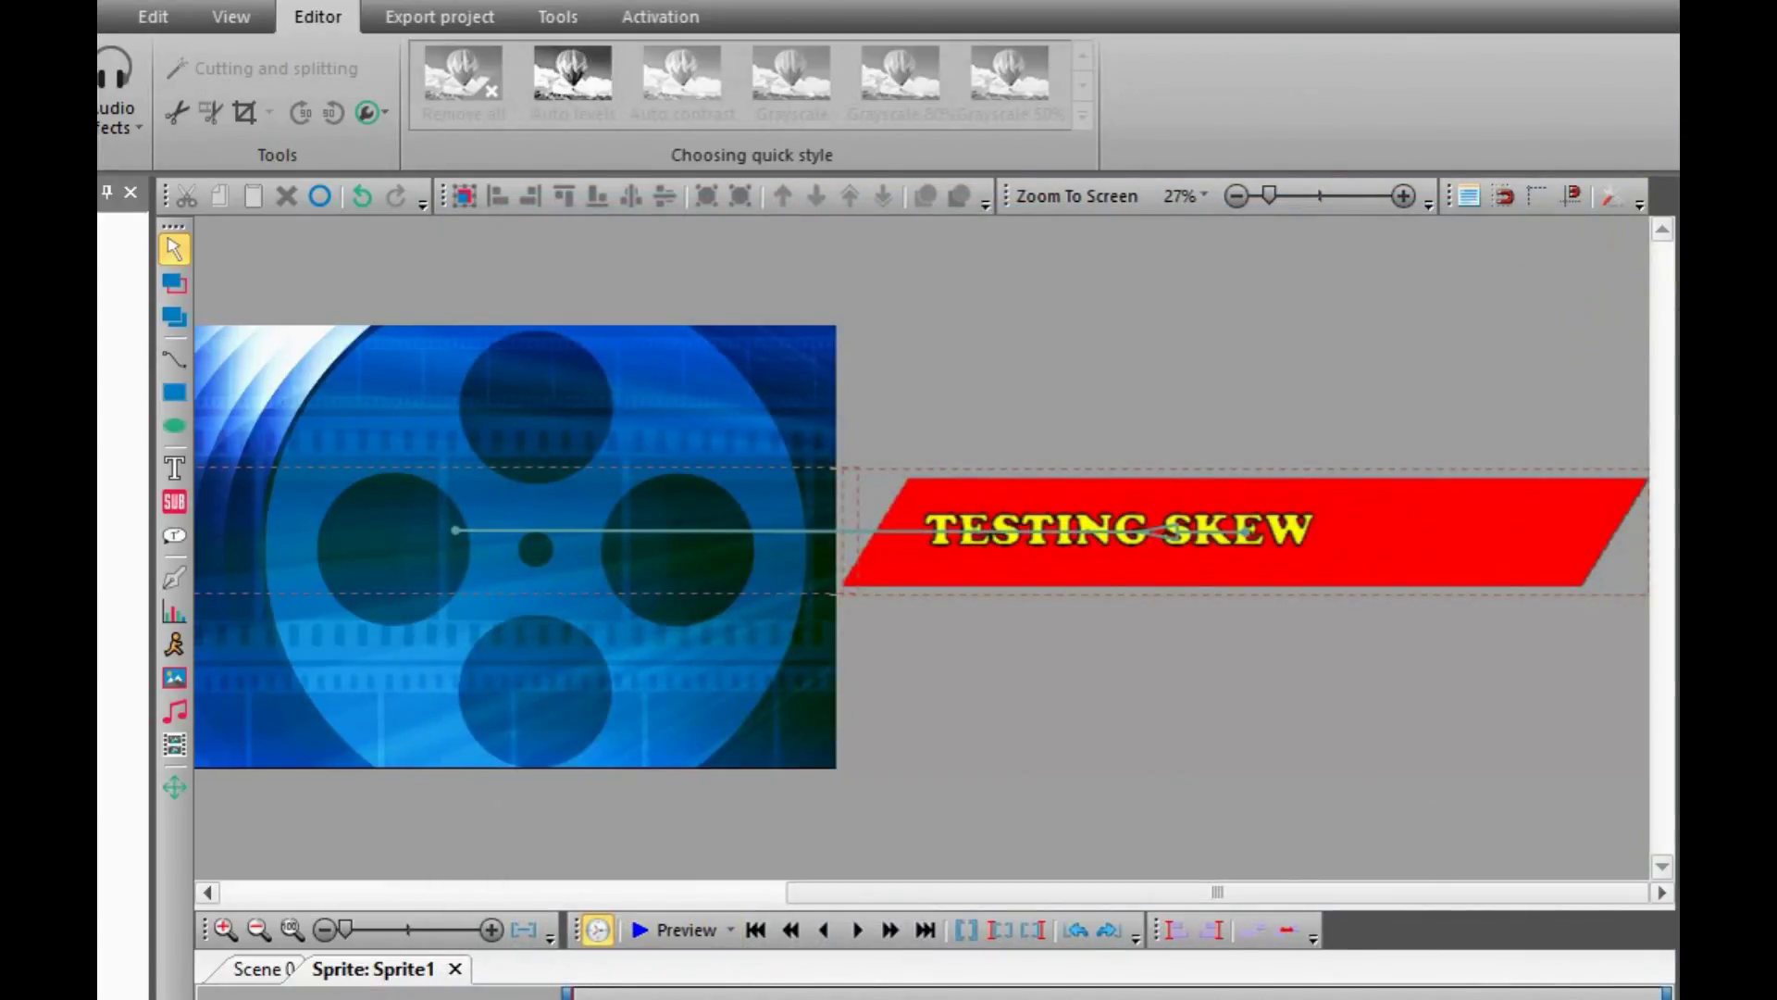